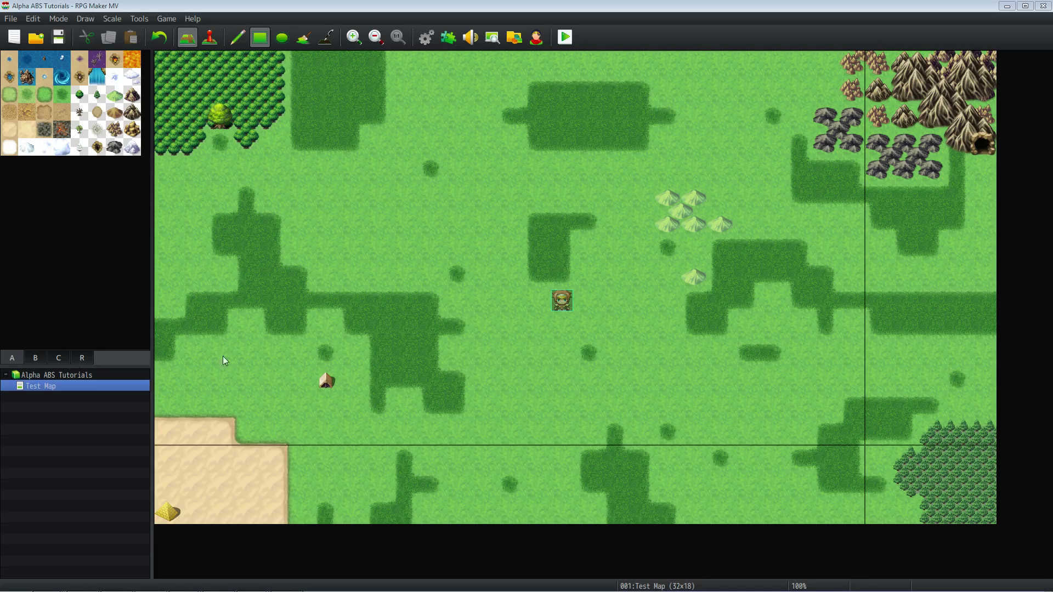
Save the project, playtest the game through the demo's opening messages, and close the playtest.
{"action": "left_click", "coordinate": [58, 37]}
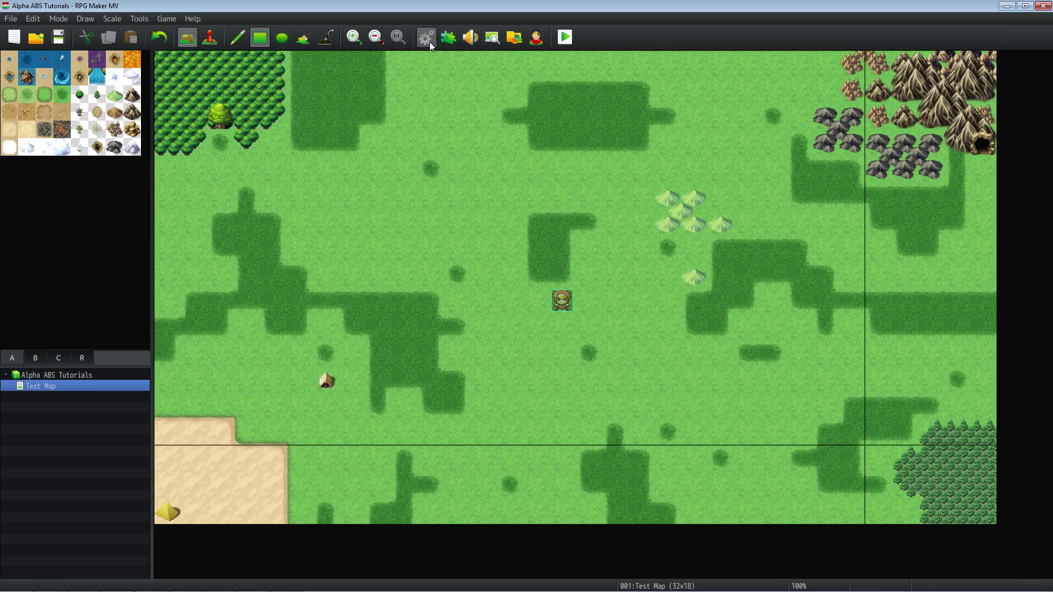
{"action": "left_click", "coordinate": [565, 37]}
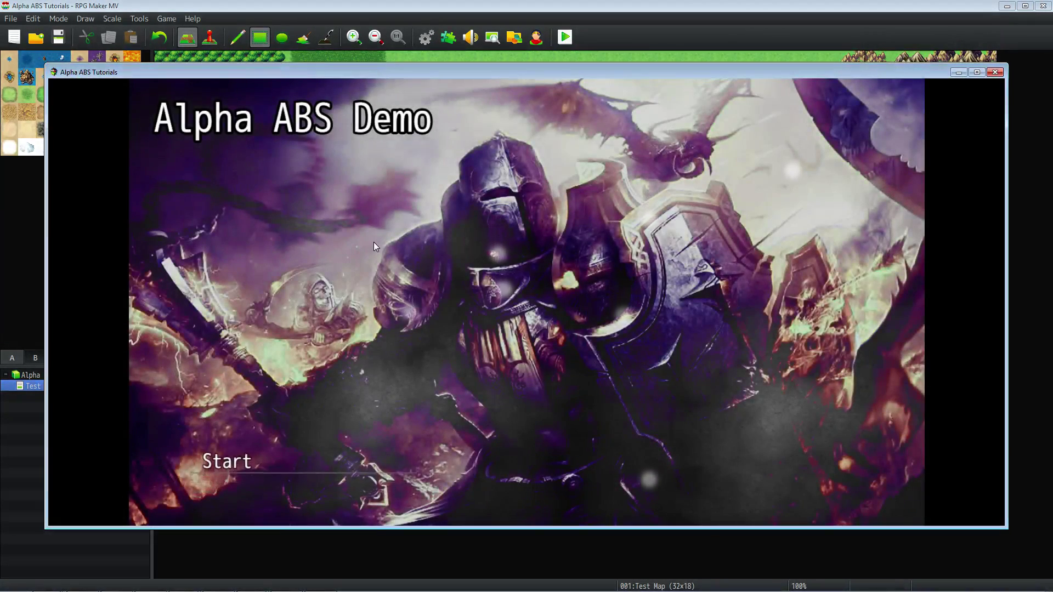
{"action": "key", "text": "Return"}
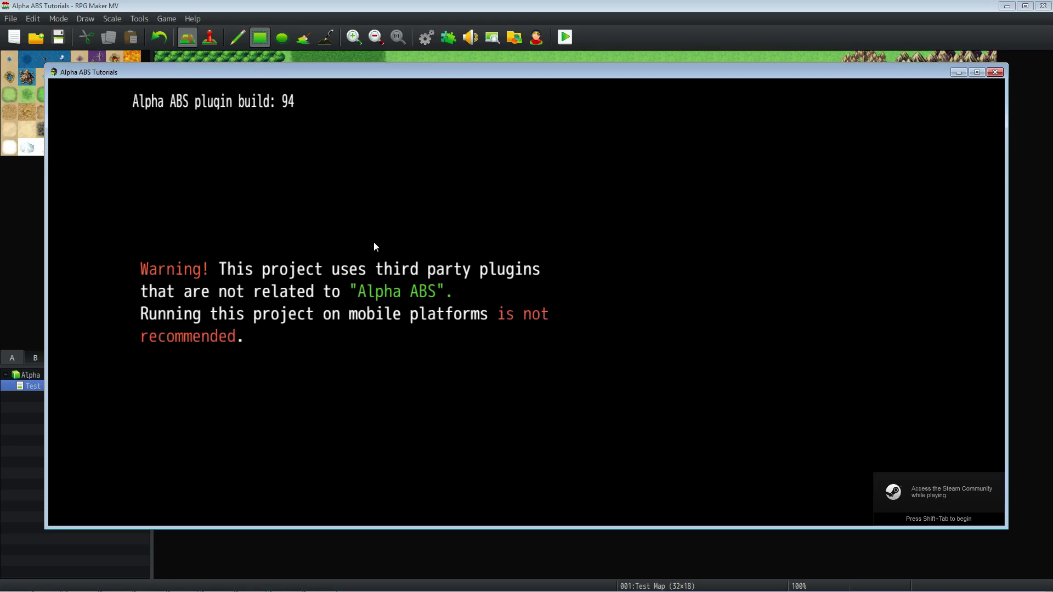
{"action": "key", "text": "Return"}
{"action": "key", "text": "Return"}
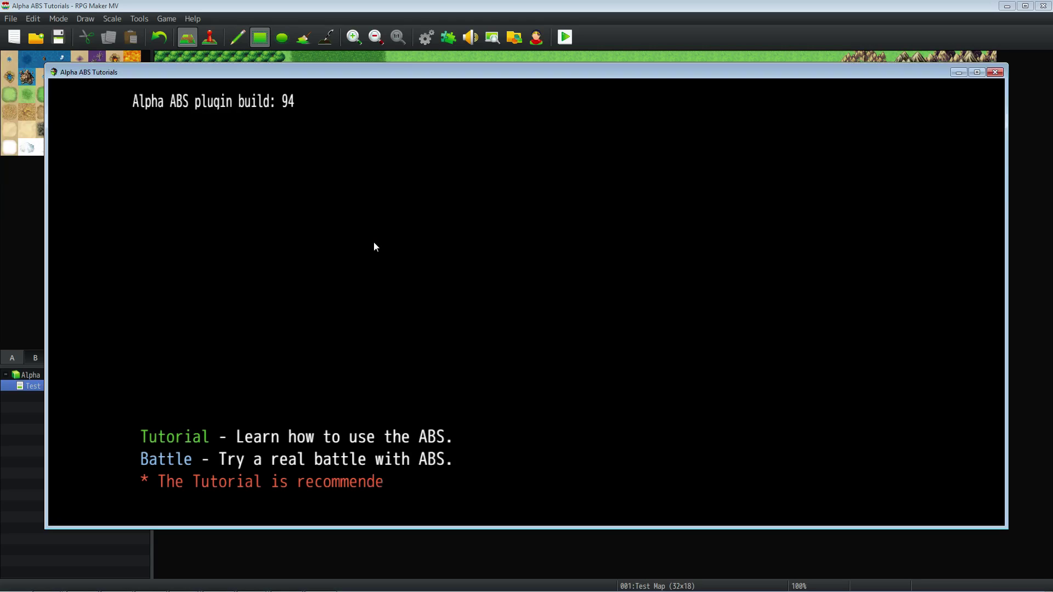
{"action": "key", "text": "Return"}
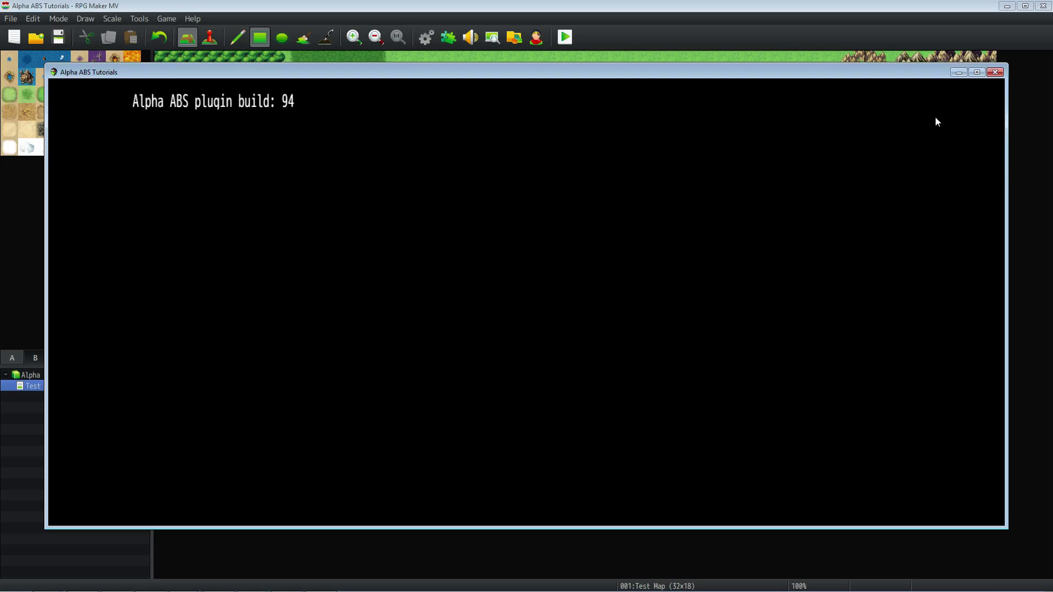
{"action": "left_click", "coordinate": [995, 72]}
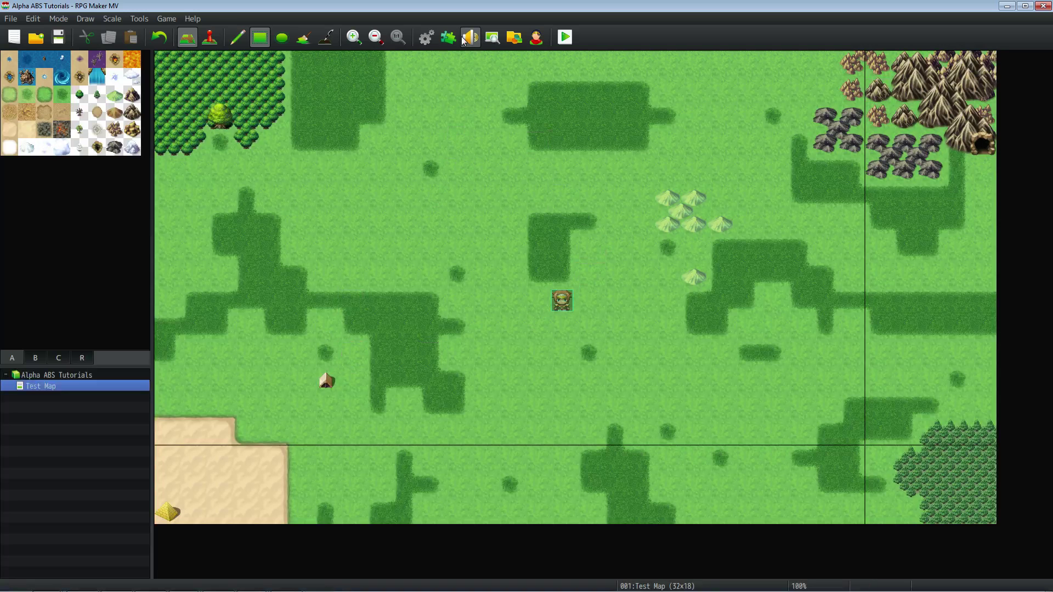
Turn off the TempScripts plugin in the Plugin Manager.
{"action": "left_click", "coordinate": [449, 38]}
{"action": "left_click", "coordinate": [379, 314]}
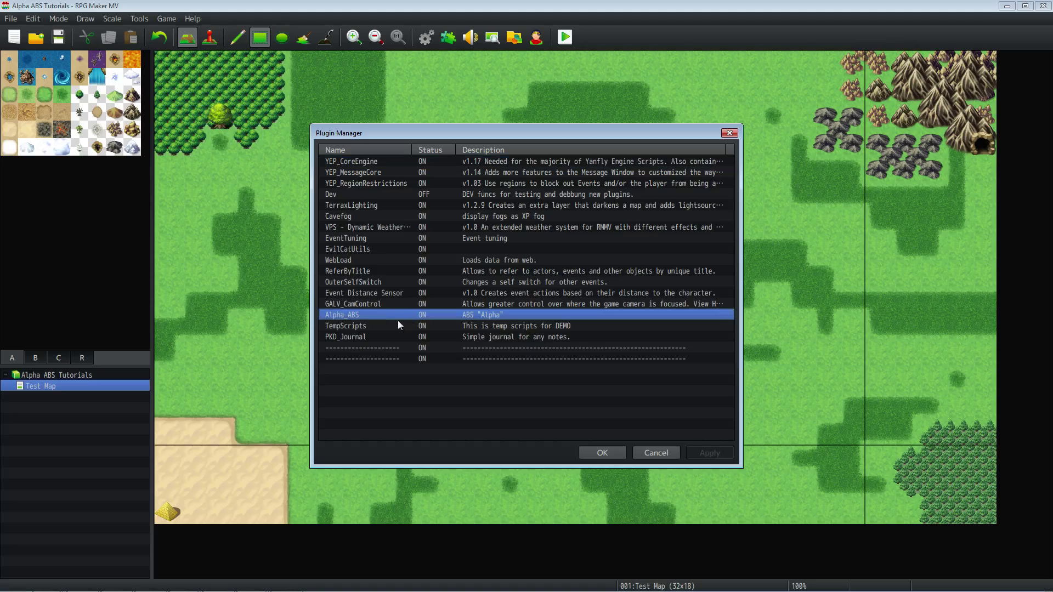
{"action": "left_click", "coordinate": [372, 327]}
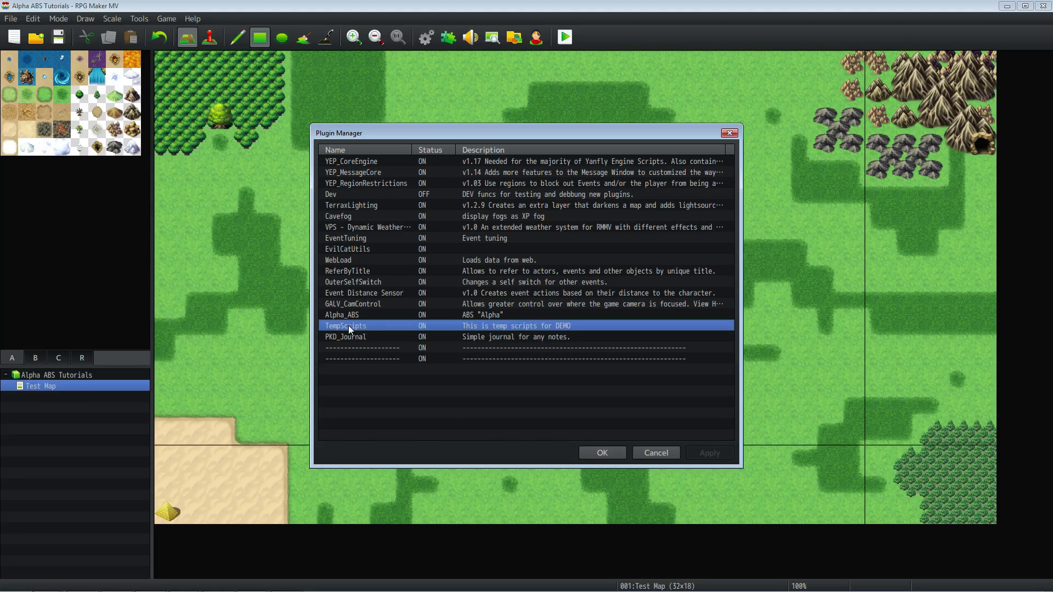
{"action": "right_click", "coordinate": [347, 324]}
{"action": "left_click", "coordinate": [384, 430]}
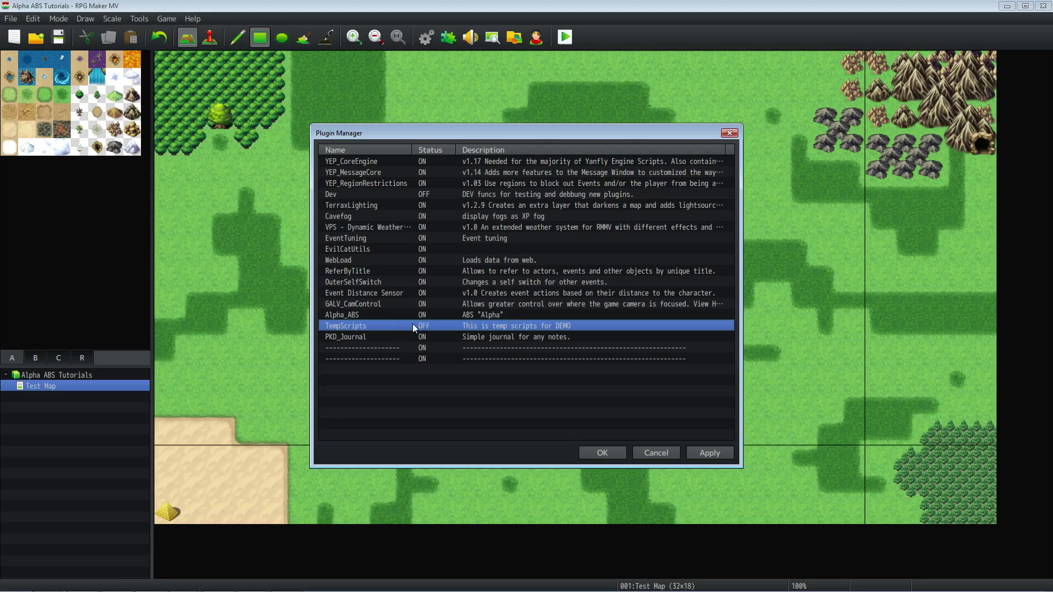
Review the plugin list, examining YEP_CoreEngine, YEP_MessageCore, YEP_RegionRestrictions, Dev and TempScripts.
{"action": "left_click", "coordinate": [371, 194]}
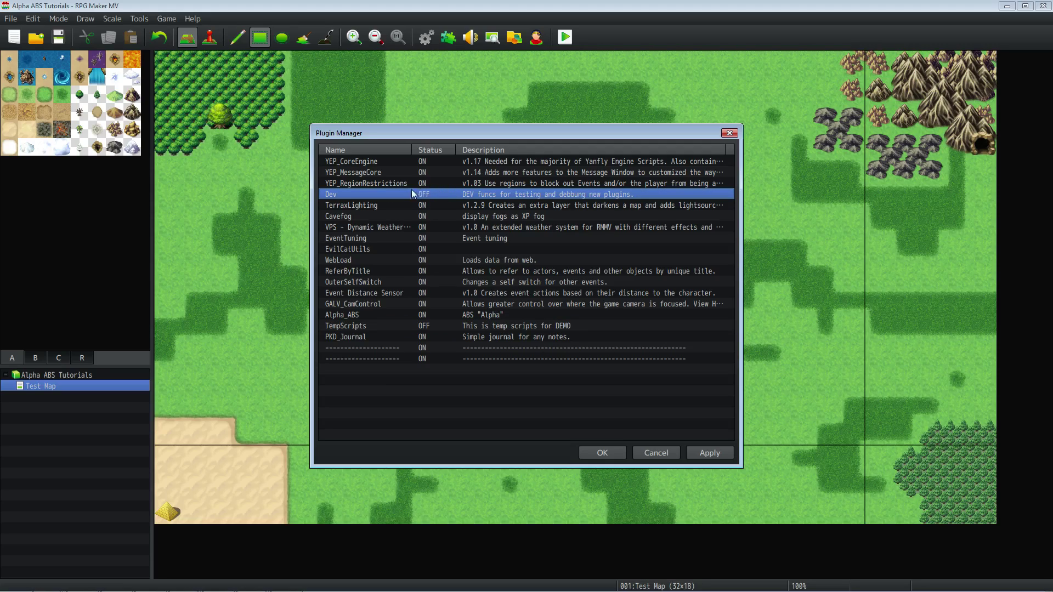
{"action": "left_click", "coordinate": [400, 325]}
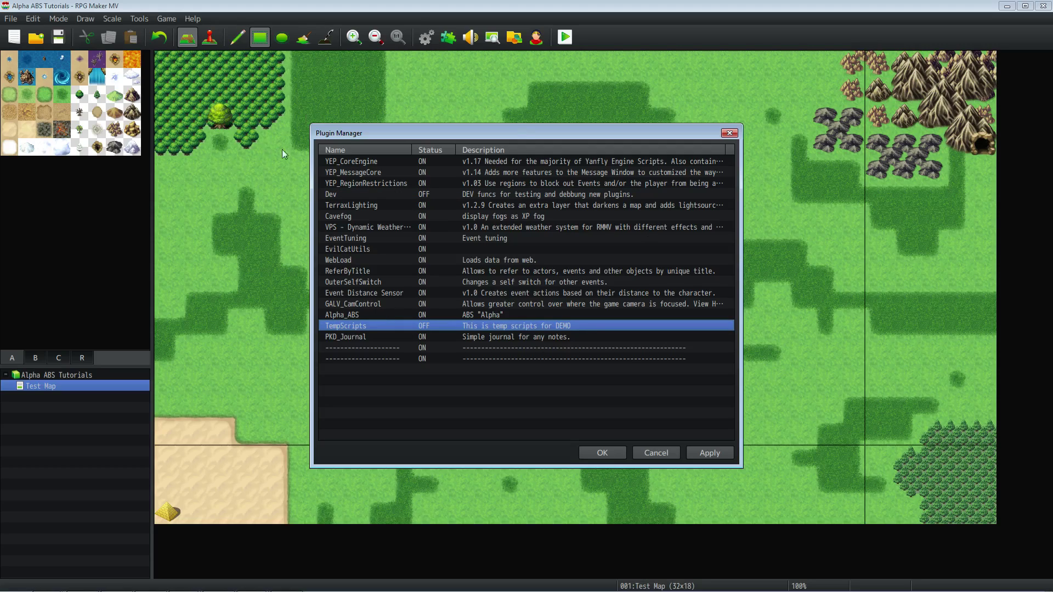
{"action": "left_click", "coordinate": [382, 160]}
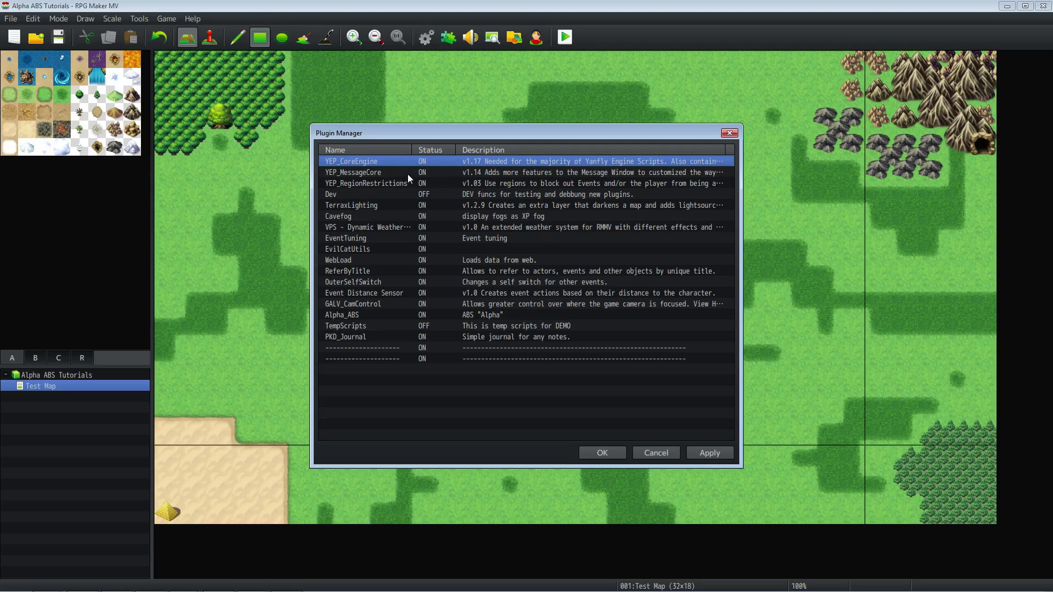
{"action": "left_click", "coordinate": [362, 184]}
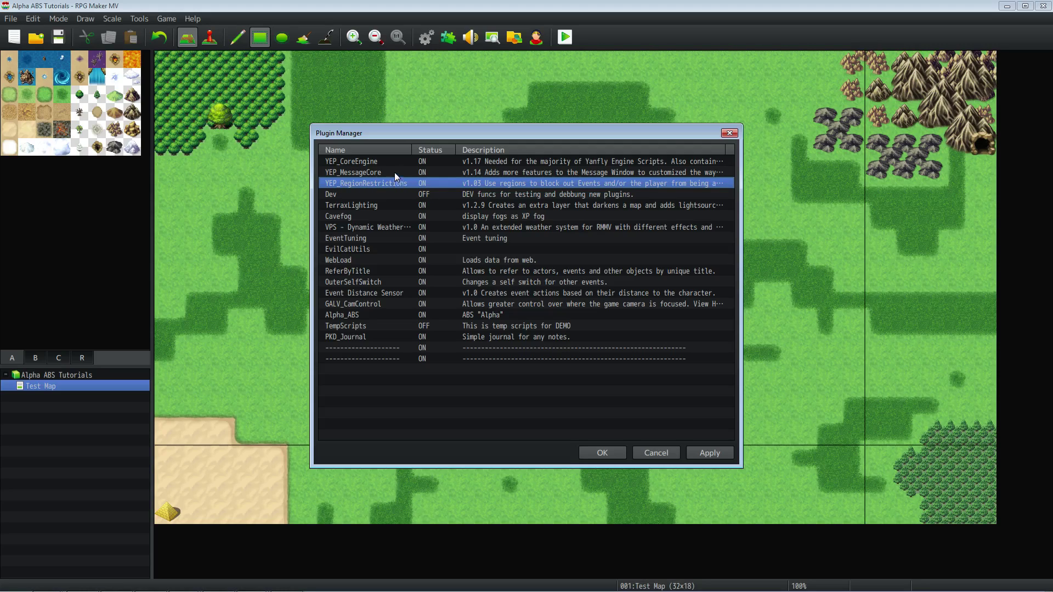
{"action": "left_click", "coordinate": [420, 173]}
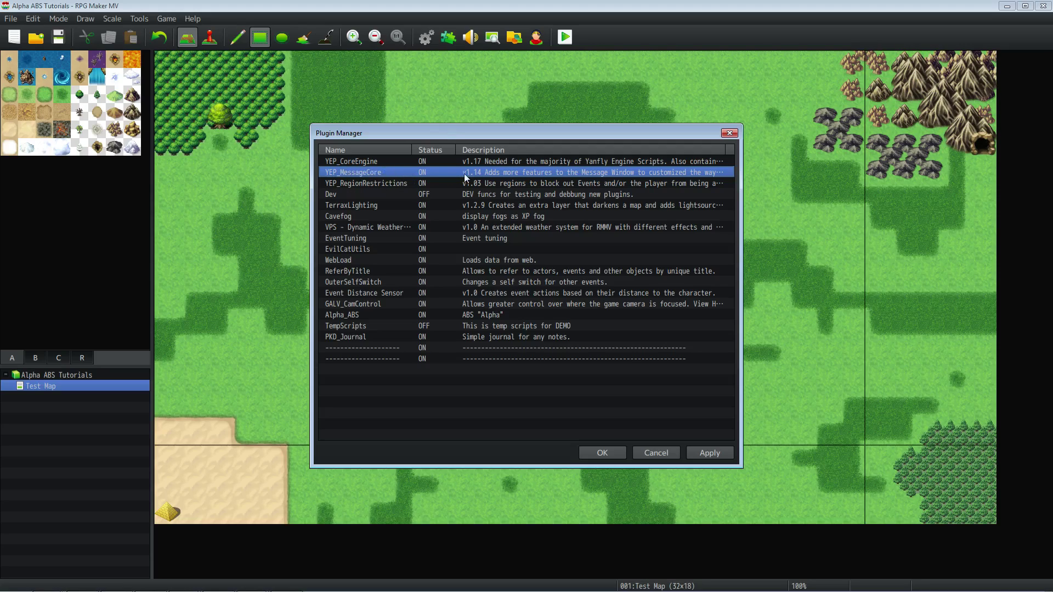
{"action": "left_click", "coordinate": [399, 185]}
{"action": "left_click", "coordinate": [407, 164]}
{"action": "left_click", "coordinate": [405, 173]}
{"action": "left_click", "coordinate": [403, 182]}
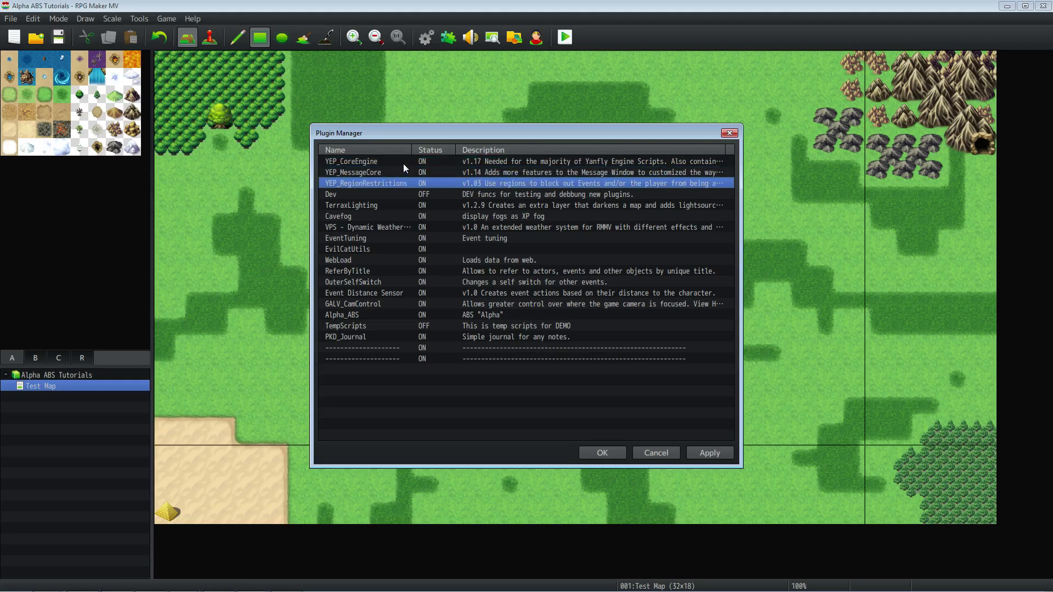
{"action": "left_click", "coordinate": [403, 163]}
{"action": "left_click", "coordinate": [399, 172]}
{"action": "left_click", "coordinate": [397, 182]}
{"action": "left_click", "coordinate": [399, 163]}
{"action": "left_click", "coordinate": [395, 173]}
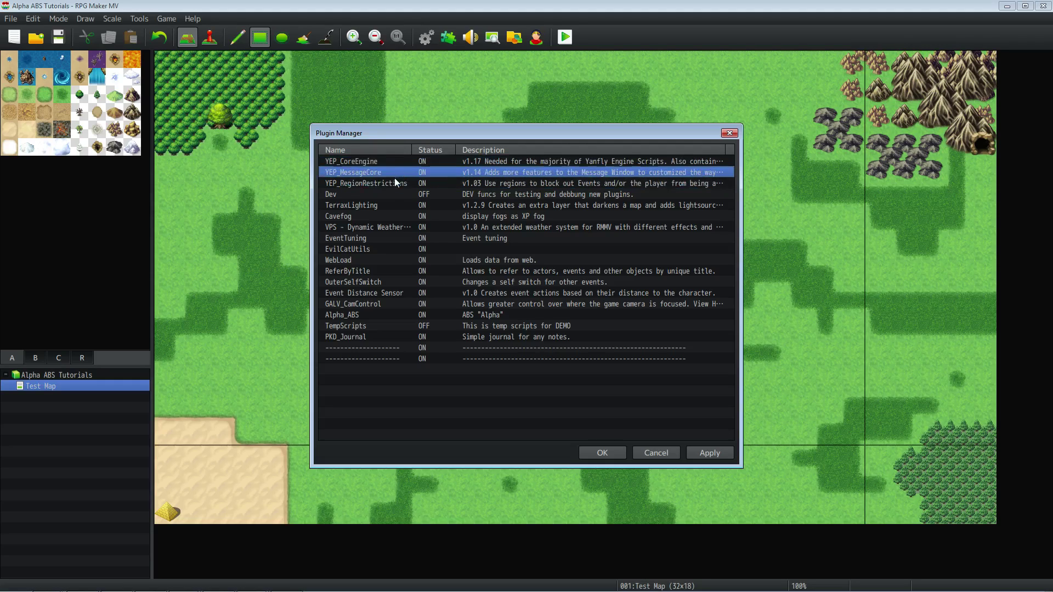
{"action": "left_click", "coordinate": [394, 181]}
{"action": "left_click", "coordinate": [379, 326]}
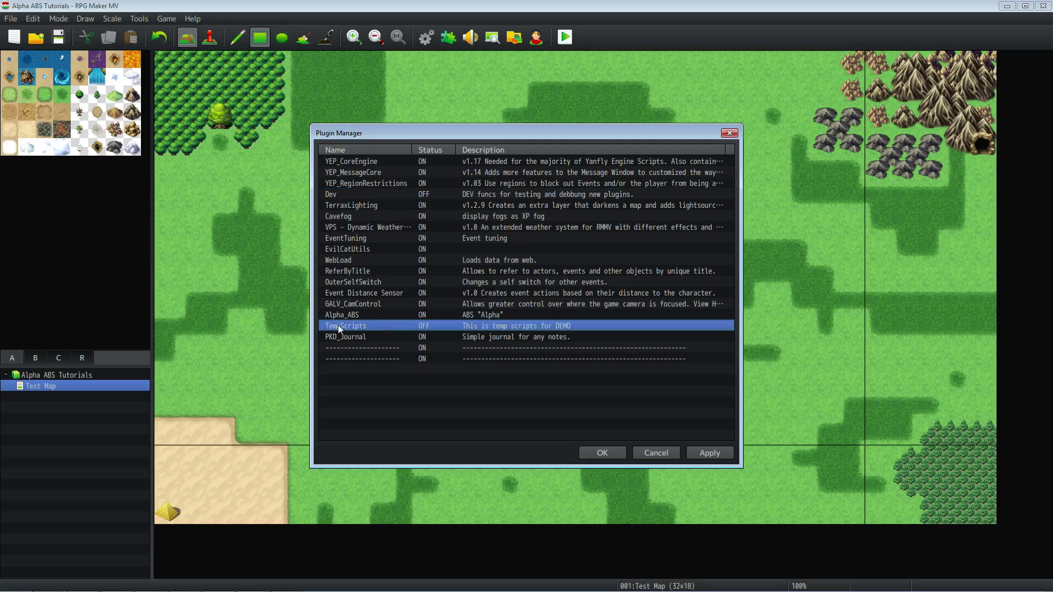
{"action": "left_click", "coordinate": [375, 193]}
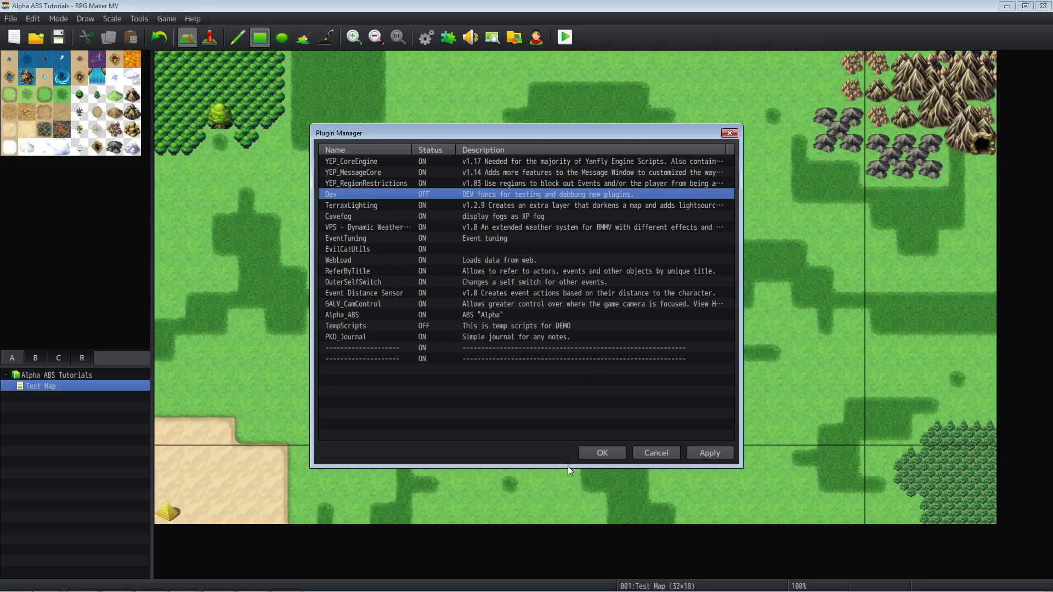
Accept the plugin changes, run a playtest of the project, and close it.
{"action": "left_click", "coordinate": [618, 452]}
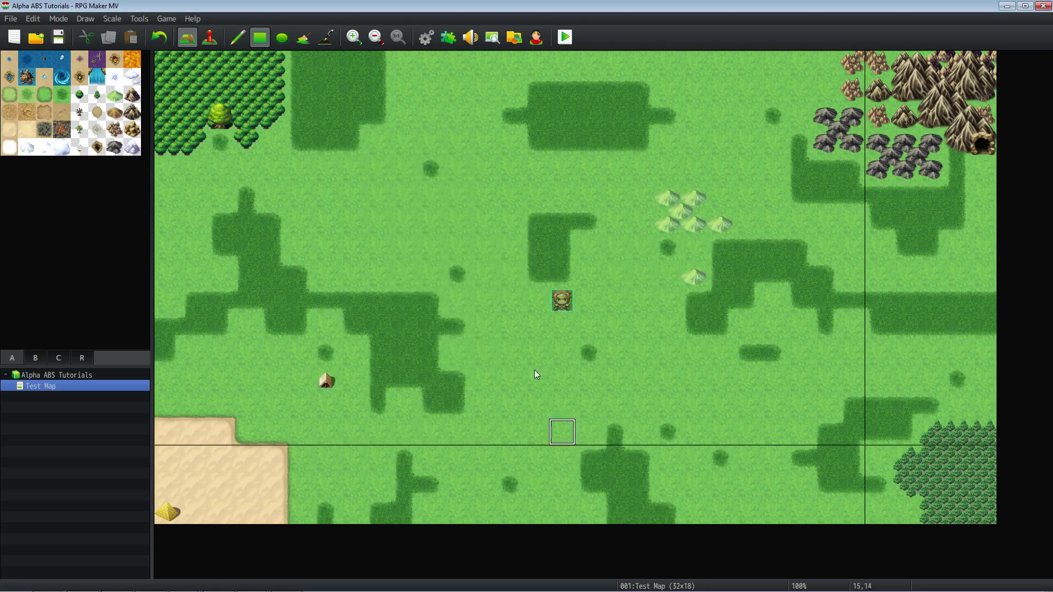
{"action": "left_click", "coordinate": [565, 37]}
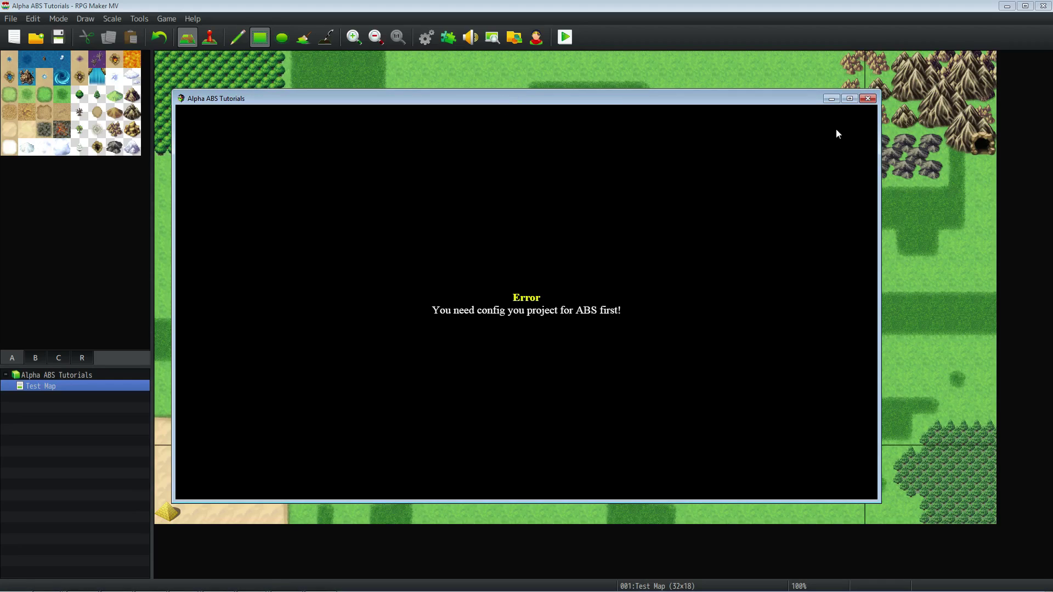
{"action": "left_click", "coordinate": [867, 99]}
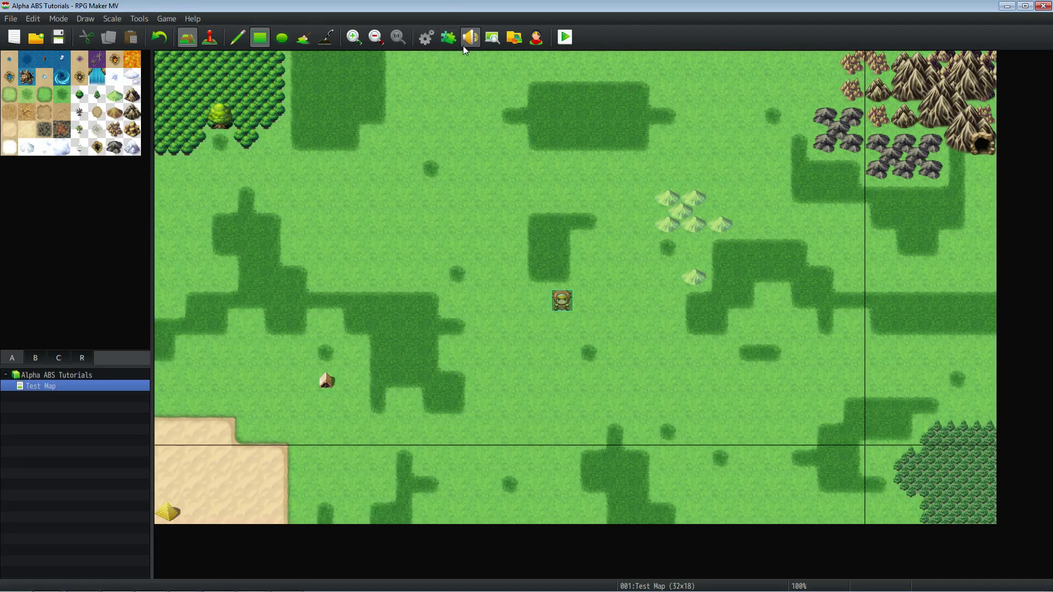
Append the tags <ABS: 0> and <reloadParam: attackSpeed> on separate lines to the Attack skill's note in the database.
{"action": "left_click", "coordinate": [426, 39]}
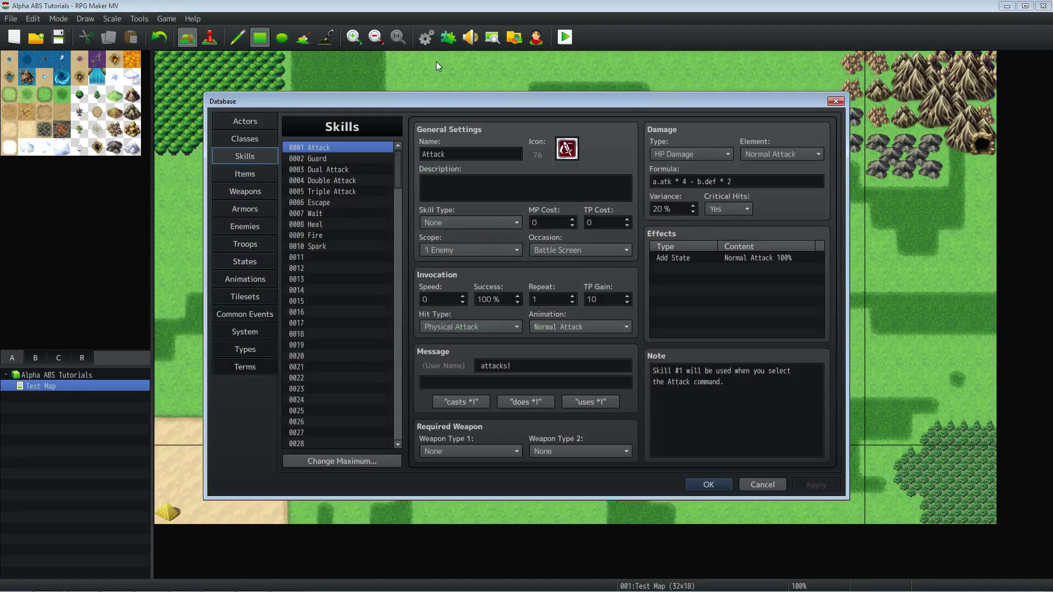
{"action": "left_click", "coordinate": [758, 393]}
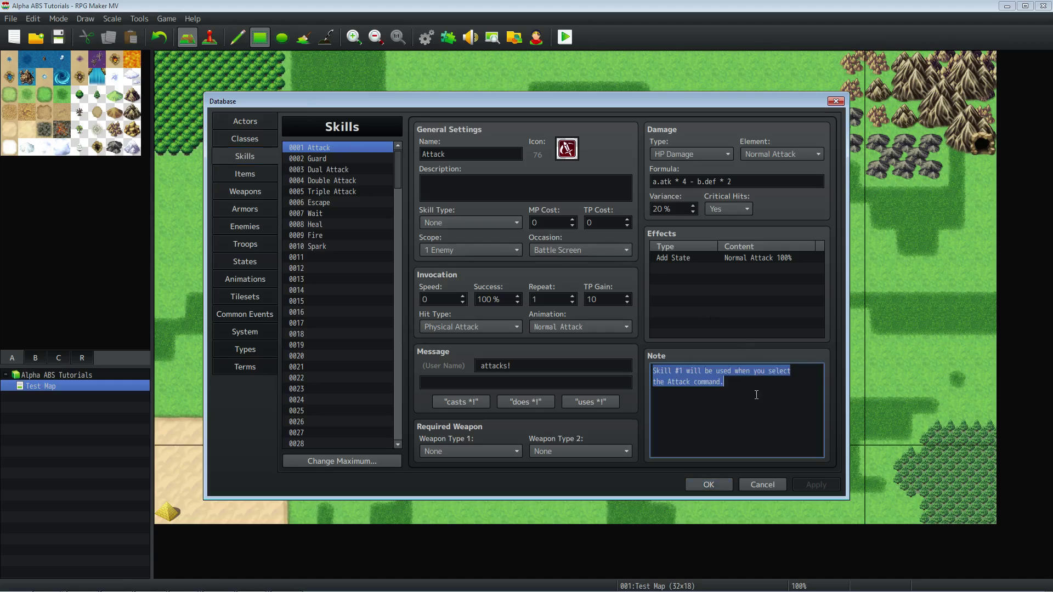
{"action": "left_click", "coordinate": [758, 393]}
{"action": "key", "text": "Return"}
{"action": "type", "text": "<ABS: 0> <reloadParam: attackSpeed>"}
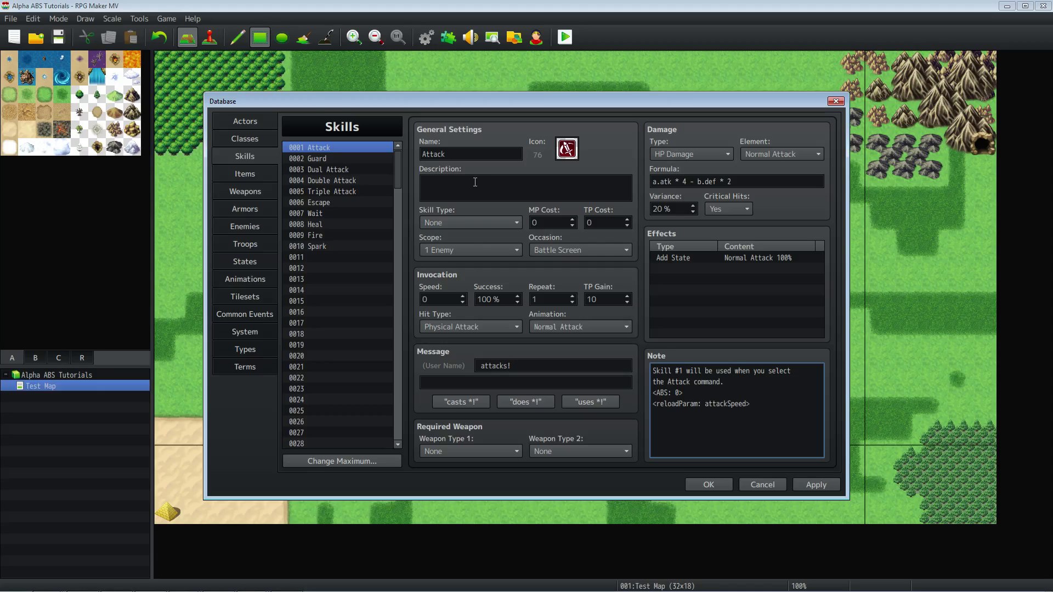
Examine the <ABS: 0> and <reloadParam: attackSpeed> tags in the Attack skill's note.
{"action": "left_click_drag", "start_coordinate": [698, 391], "coordinate": [655, 392]}
{"action": "left_click_drag", "start_coordinate": [761, 408], "coordinate": [635, 405]}
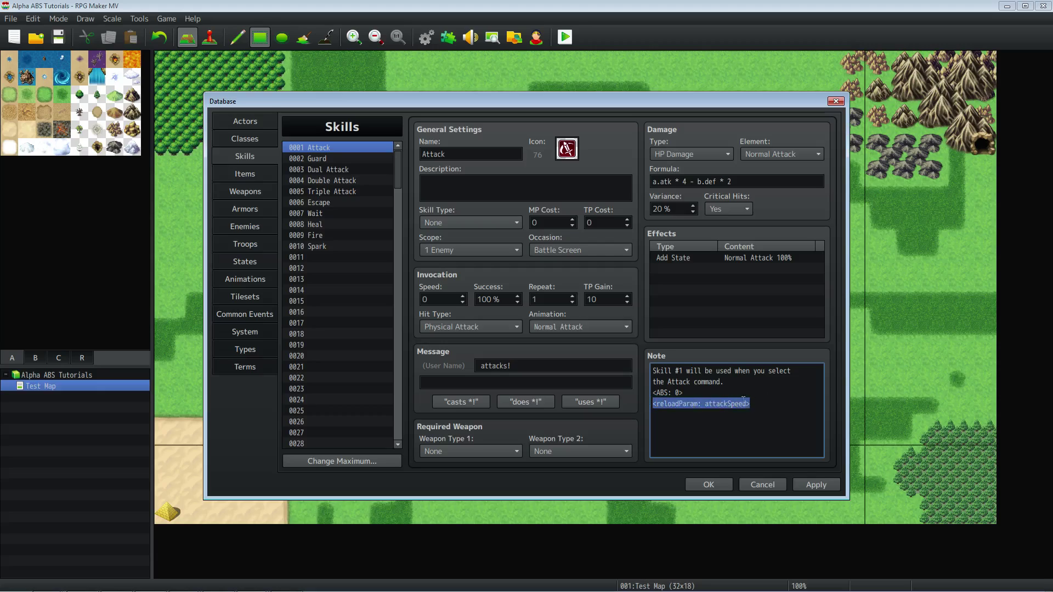
{"action": "left_click", "coordinate": [775, 403]}
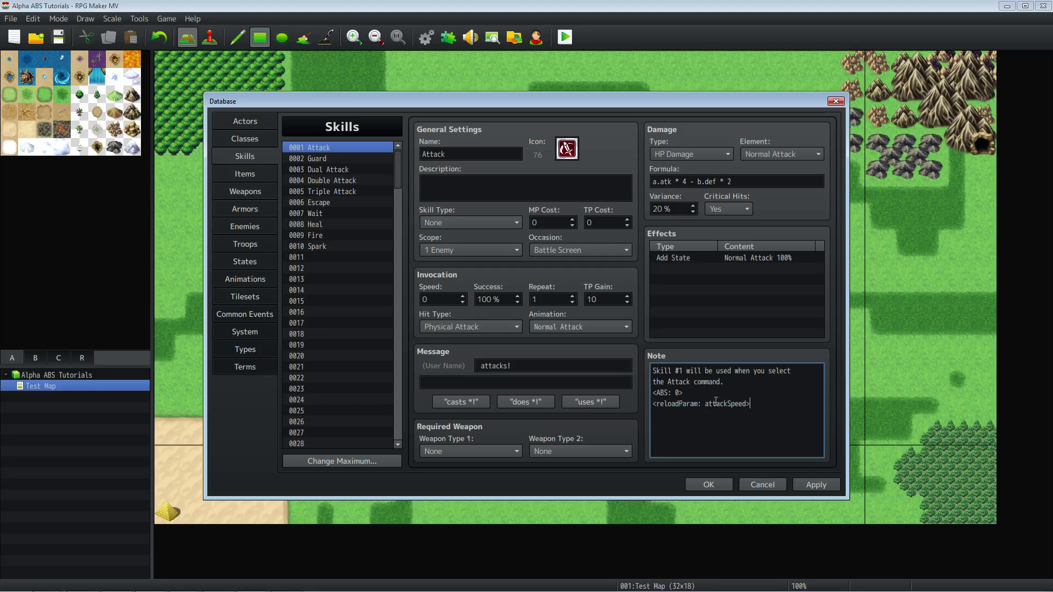
{"action": "left_click_drag", "start_coordinate": [685, 393], "coordinate": [653, 395]}
{"action": "left_click_drag", "start_coordinate": [757, 404], "coordinate": [630, 401]}
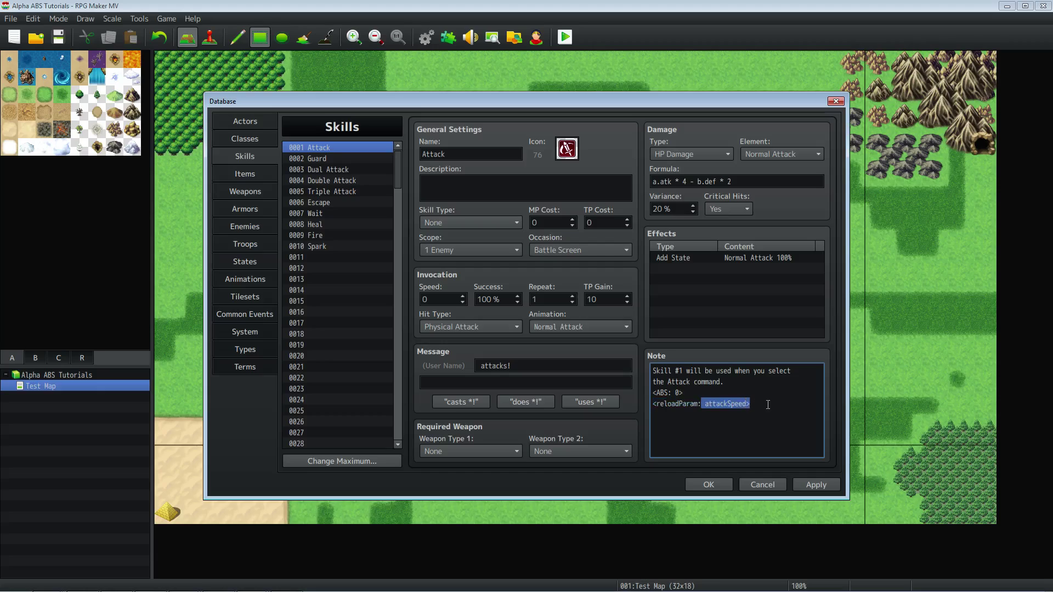
{"action": "left_click_drag", "start_coordinate": [750, 404], "coordinate": [653, 405]}
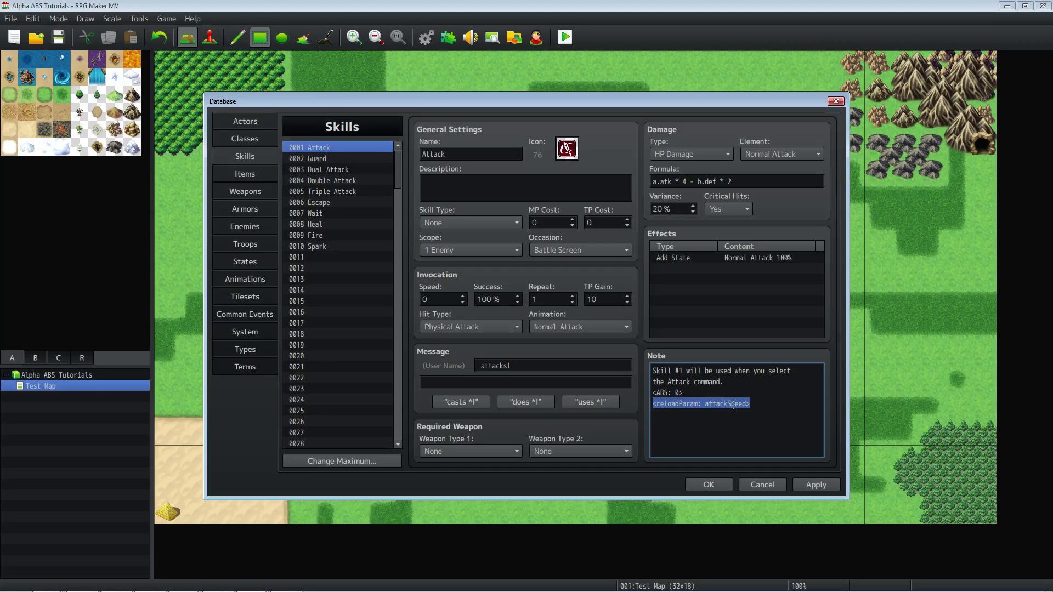
{"action": "left_click_drag", "start_coordinate": [750, 404], "coordinate": [640, 397]}
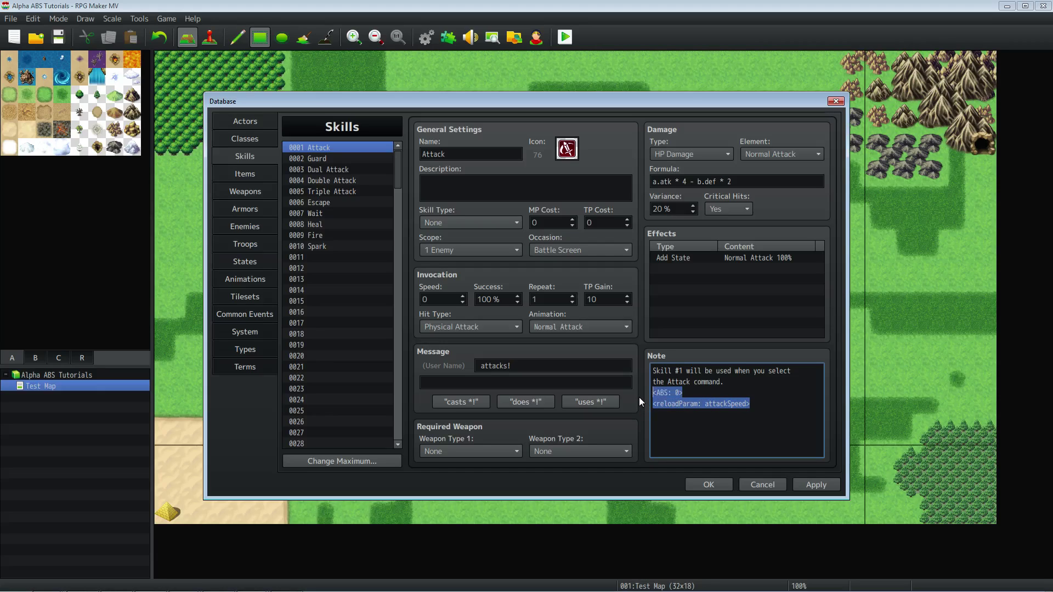
{"action": "left_click", "coordinate": [735, 396]}
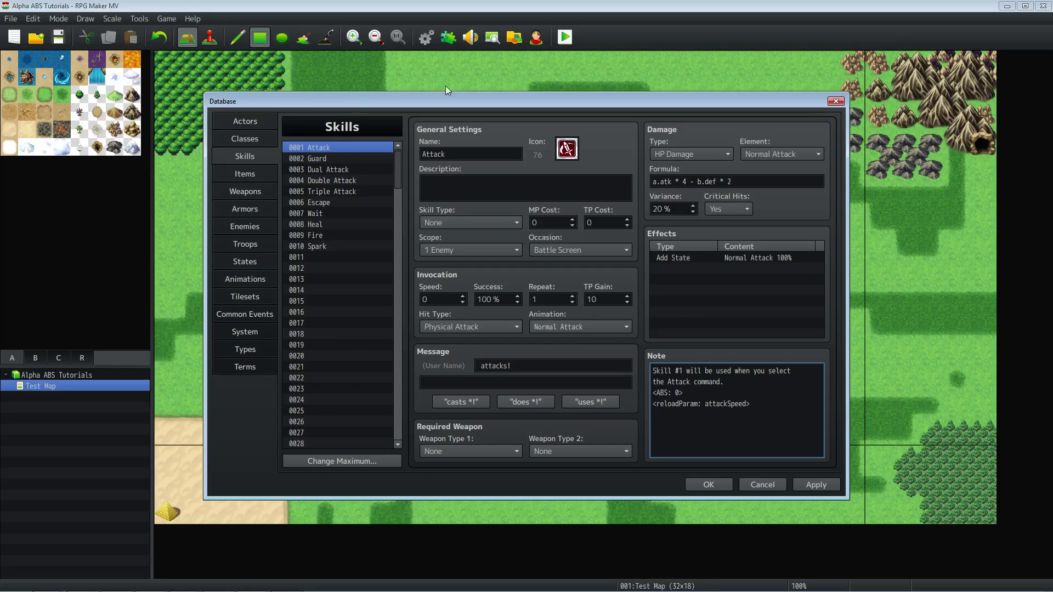
{"action": "left_click_drag", "start_coordinate": [764, 407], "coordinate": [623, 391]}
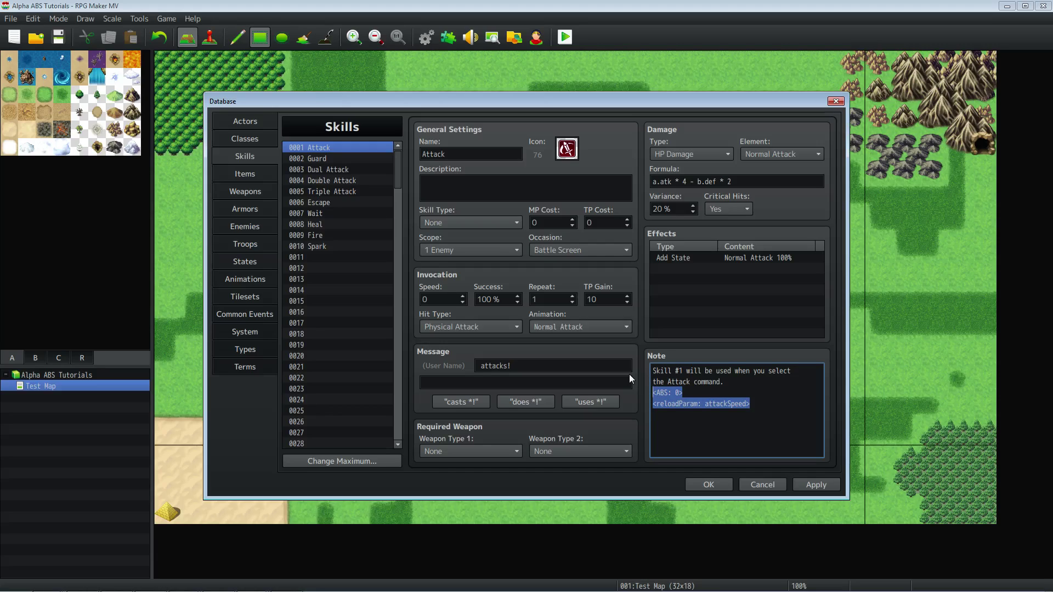
{"action": "left_click", "coordinate": [757, 404]}
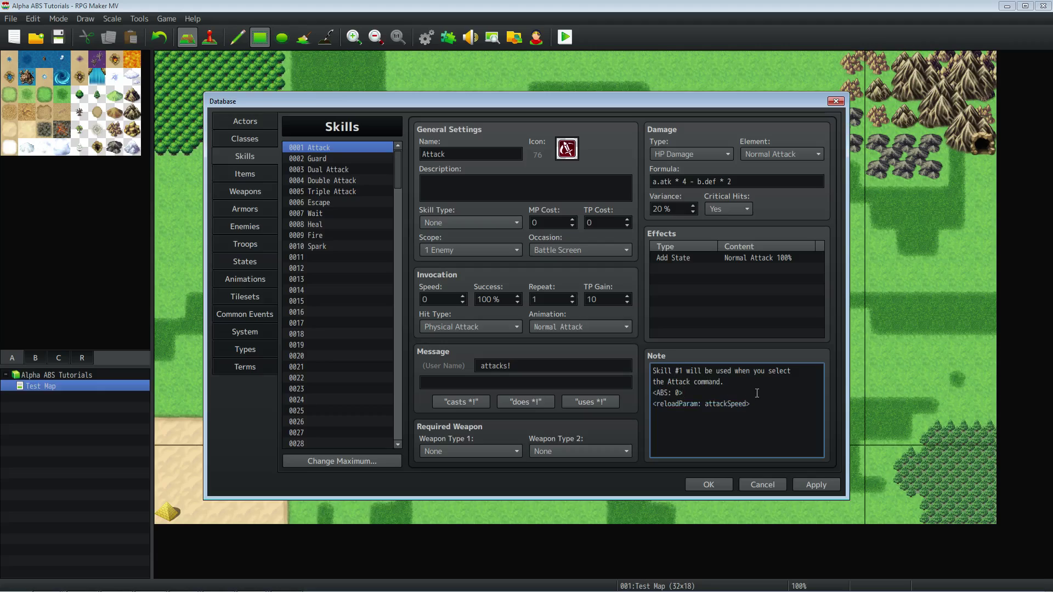
{"action": "left_click_drag", "start_coordinate": [757, 404], "coordinate": [616, 388]}
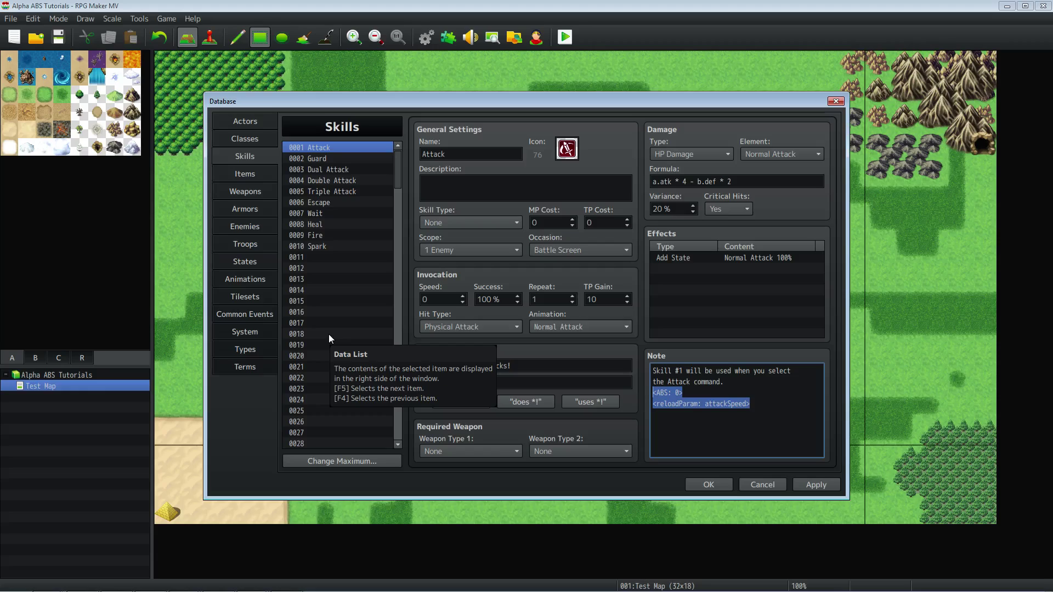
{"action": "left_click", "coordinate": [693, 395]}
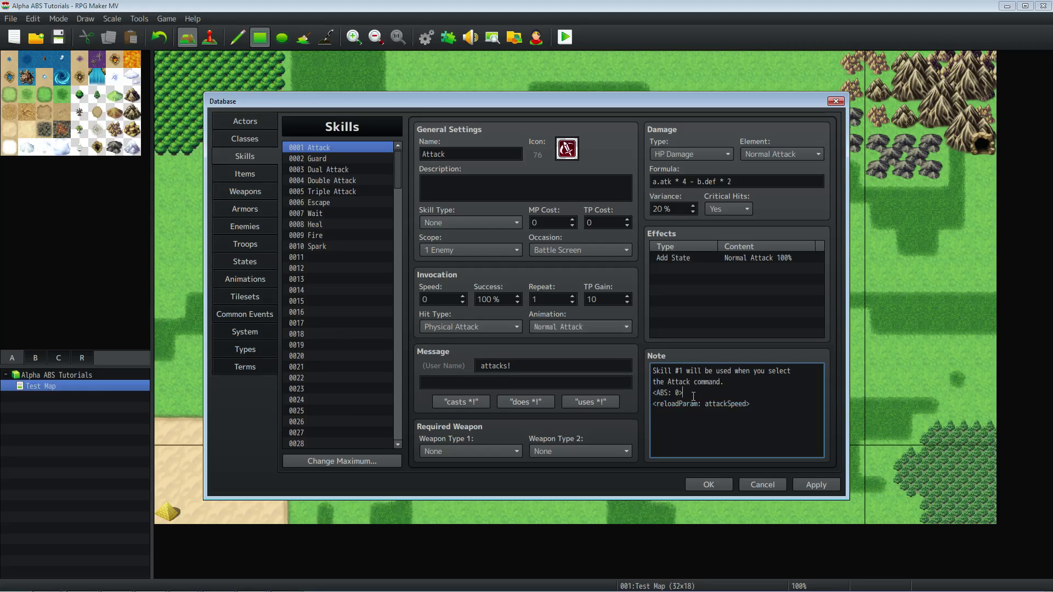
{"action": "left_click_drag", "start_coordinate": [758, 406], "coordinate": [652, 391]}
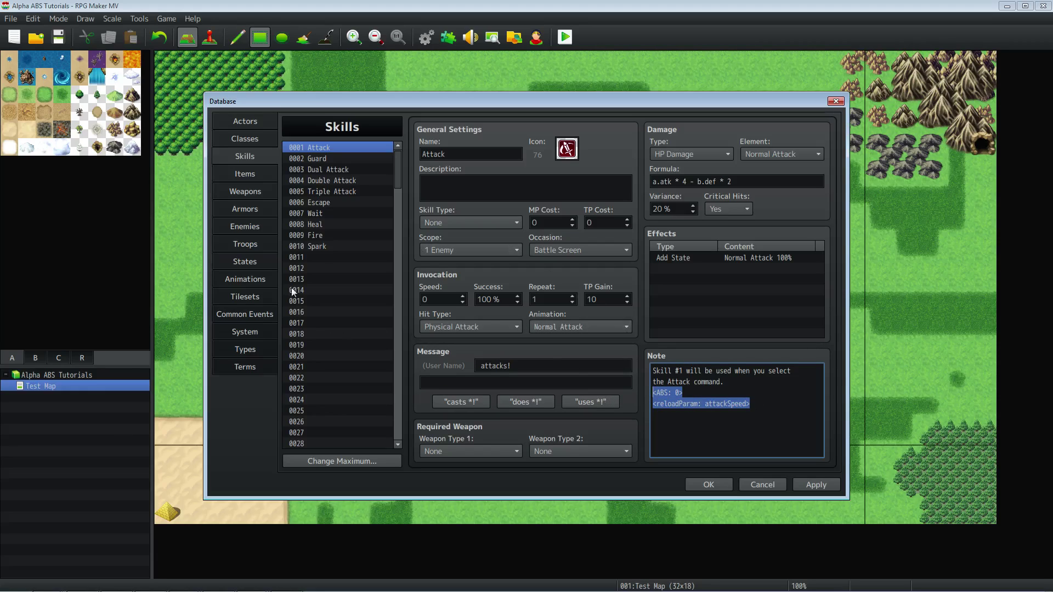
Accept the database changes, launch a playtest of the project, and start a new game.
{"action": "left_click", "coordinate": [704, 485]}
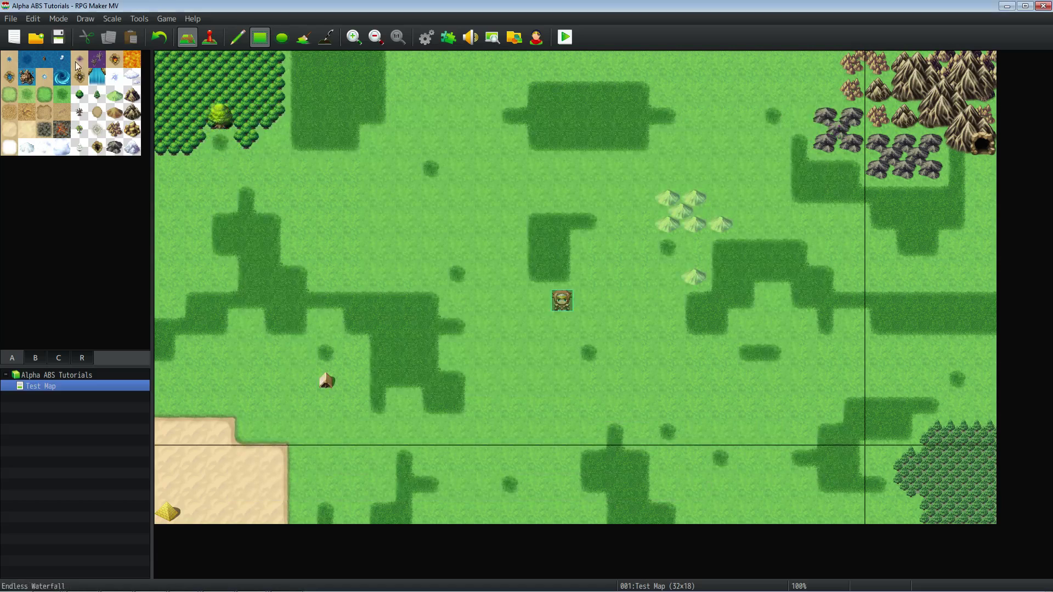
{"action": "left_click", "coordinate": [575, 39]}
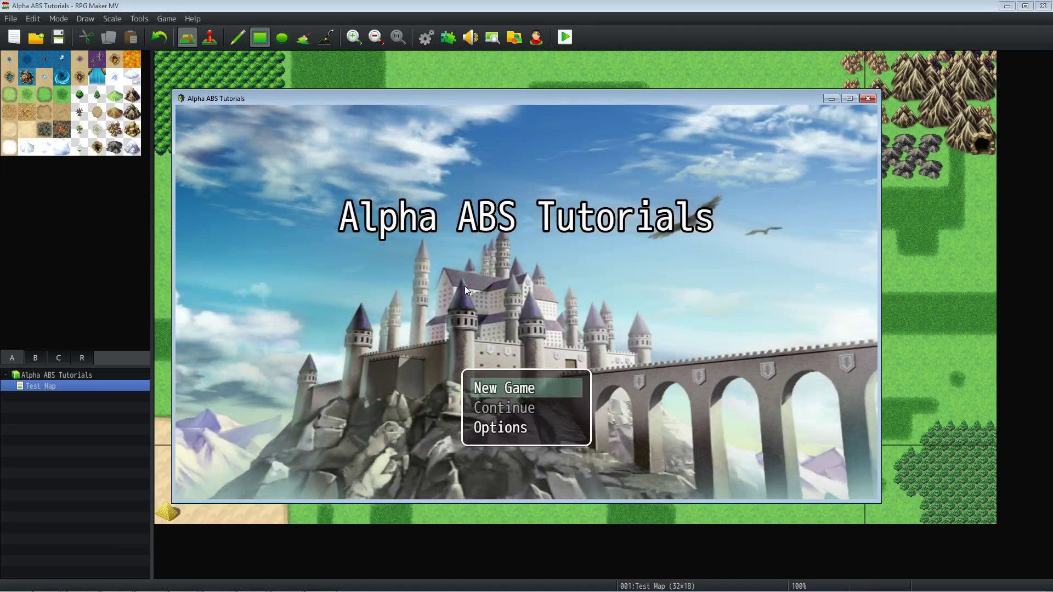
{"action": "key", "text": "Return"}
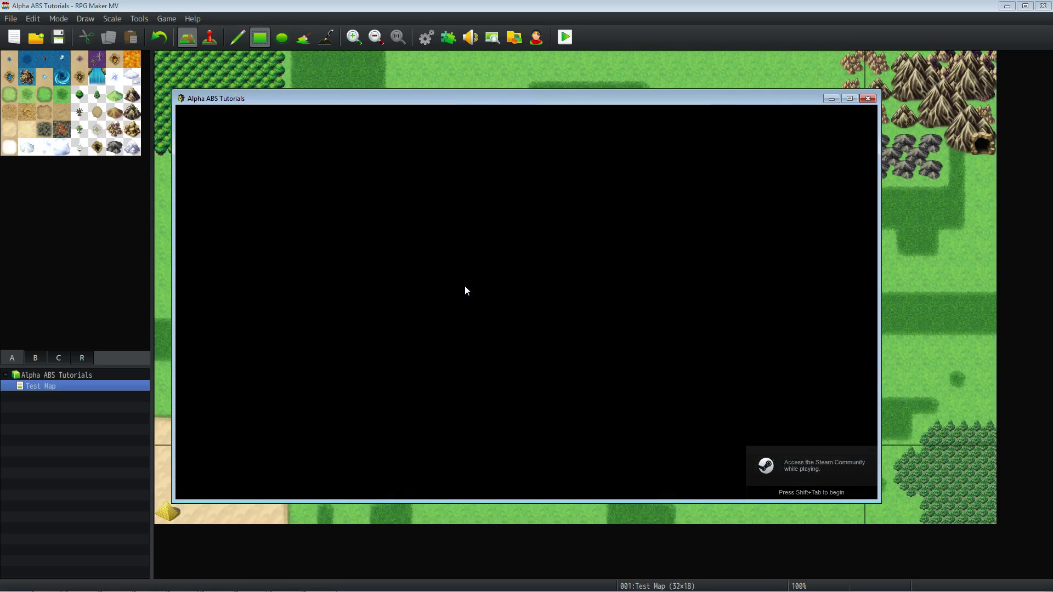
Walk the party around Test Map in several directions, and close the playtest.
{"action": "key", "text": "Left"}
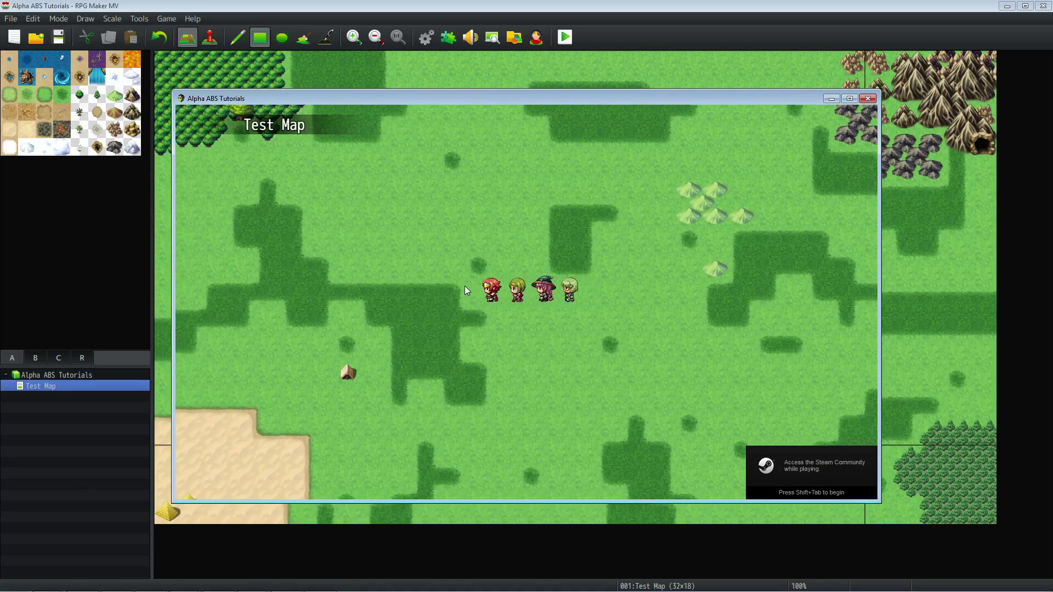
{"action": "key", "text": "Up"}
{"action": "key", "text": "Left"}
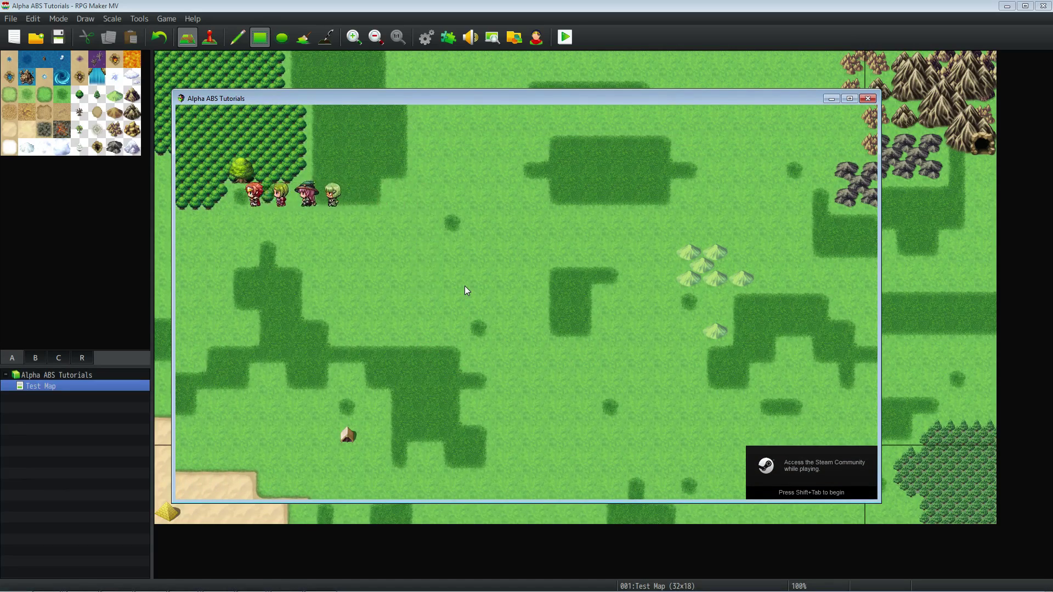
{"action": "key", "text": "Up"}
{"action": "key", "text": "Right"}
{"action": "key", "text": "Down"}
{"action": "key", "text": "Right"}
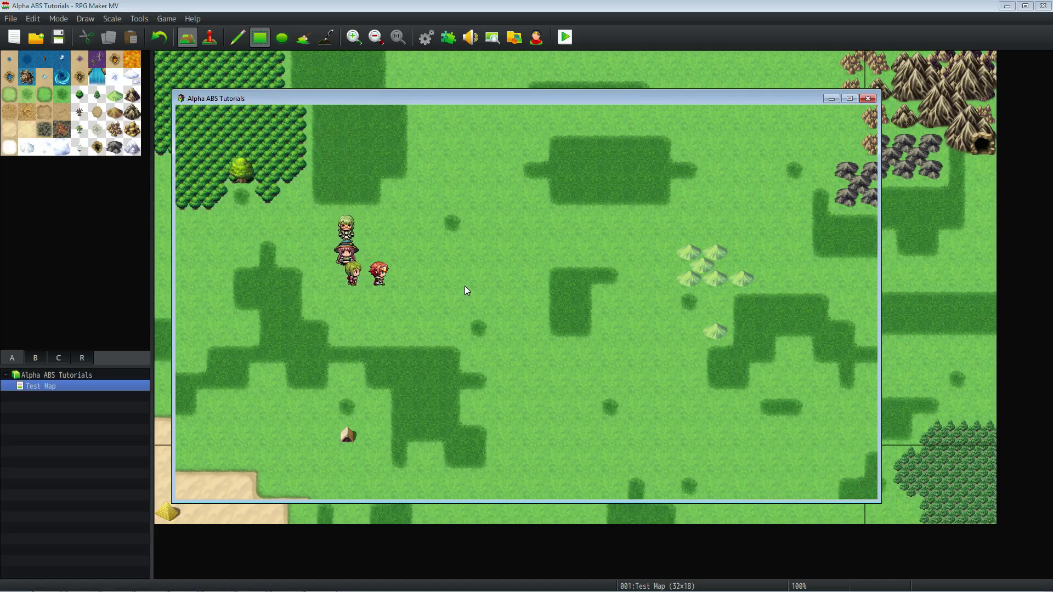
{"action": "key", "text": "Right"}
{"action": "key", "text": "Down"}
{"action": "key", "text": "Right"}
{"action": "key", "text": "Up"}
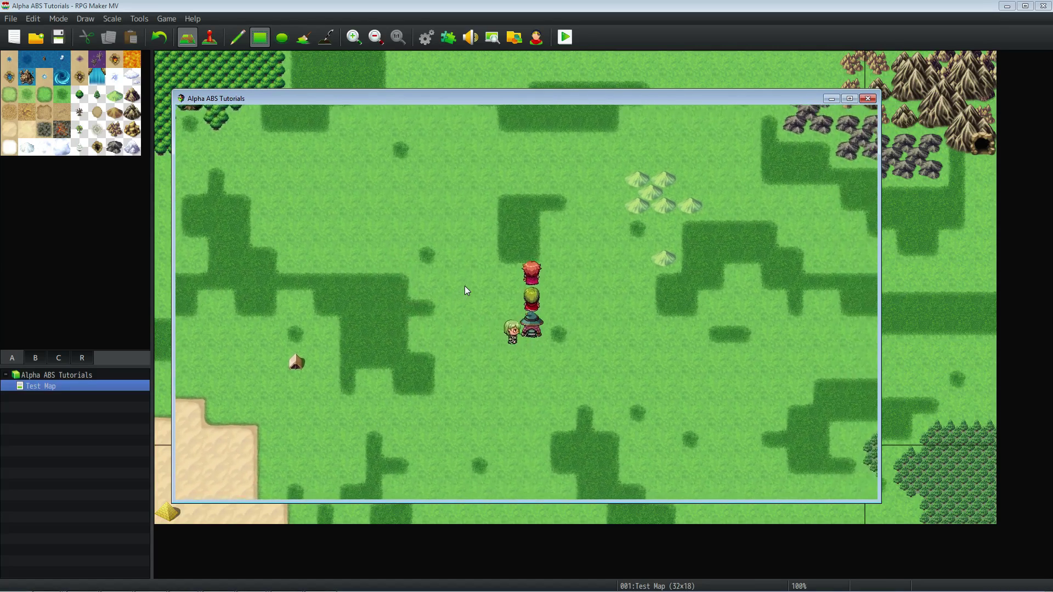
{"action": "key", "text": "Left"}
{"action": "key", "text": "Down"}
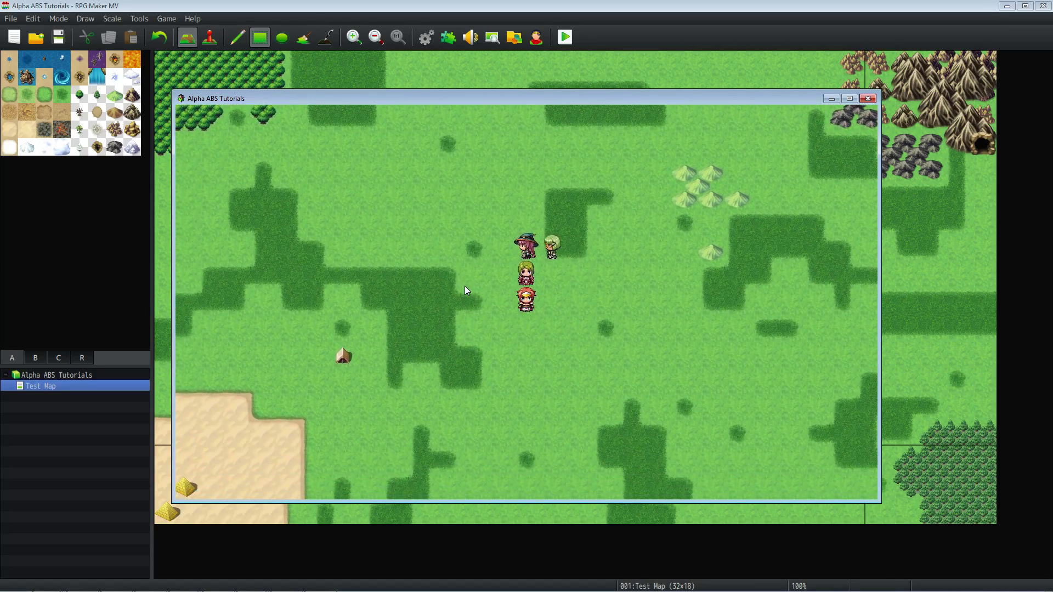
{"action": "left_click", "coordinate": [870, 100]}
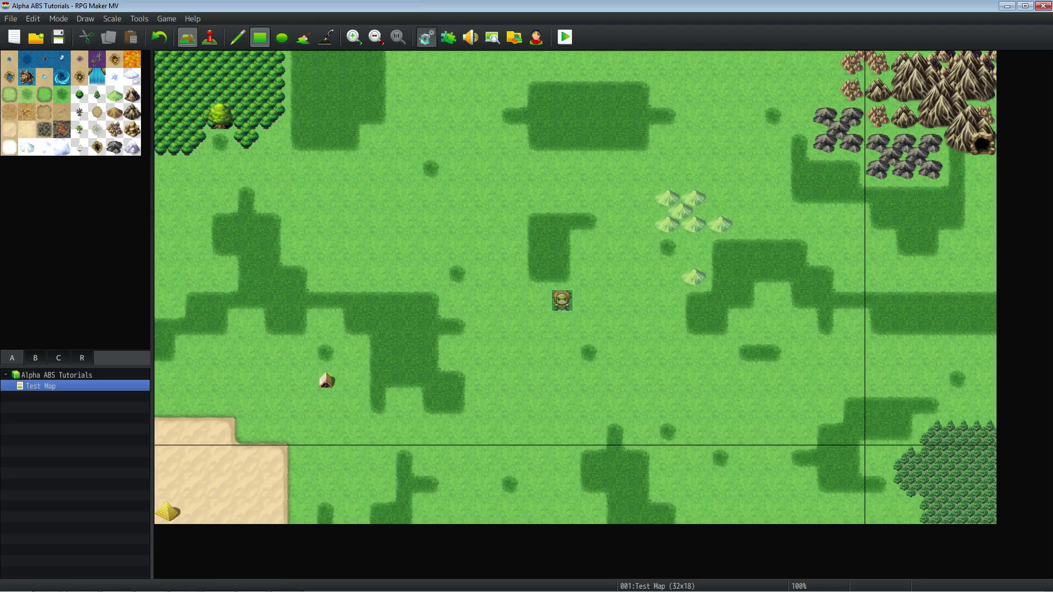
Raise the maximum number of weapons in the database to 10.
{"action": "left_click", "coordinate": [426, 37]}
{"action": "left_click", "coordinate": [252, 193]}
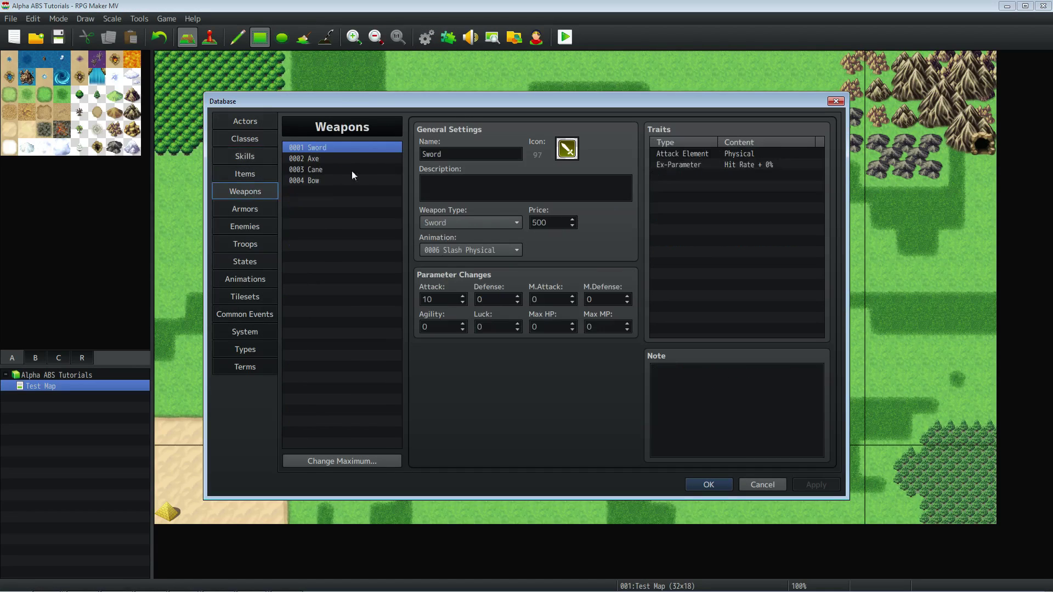
{"action": "left_click", "coordinate": [340, 461]}
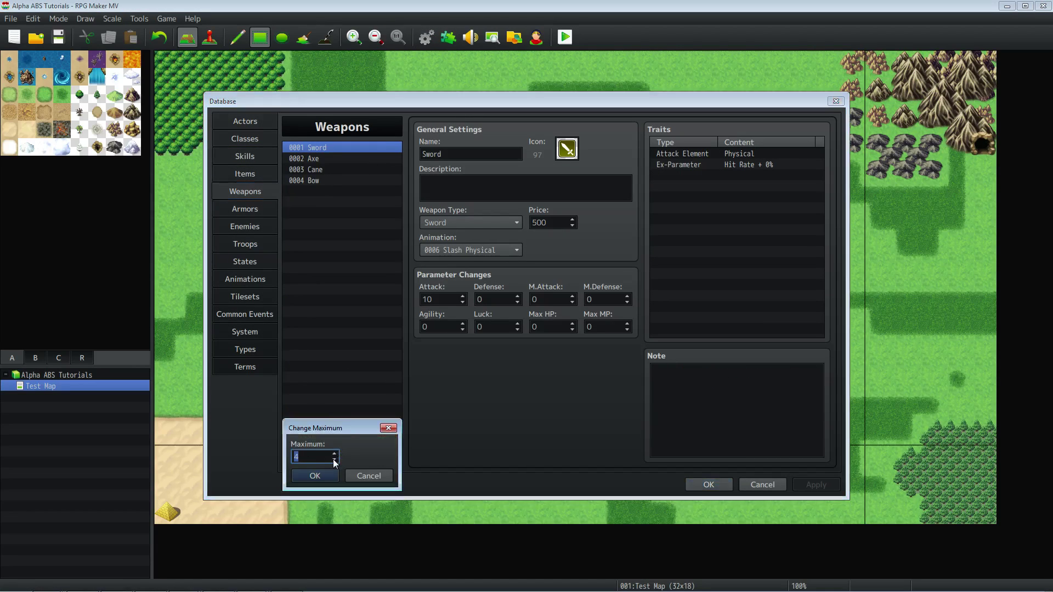
{"action": "type", "text": "10"}
{"action": "left_click", "coordinate": [326, 475]}
Clear the Sword, Axe, Cane and Bow weapon entries together, and select empty entry 0001.
{"action": "left_click", "coordinate": [324, 157]}
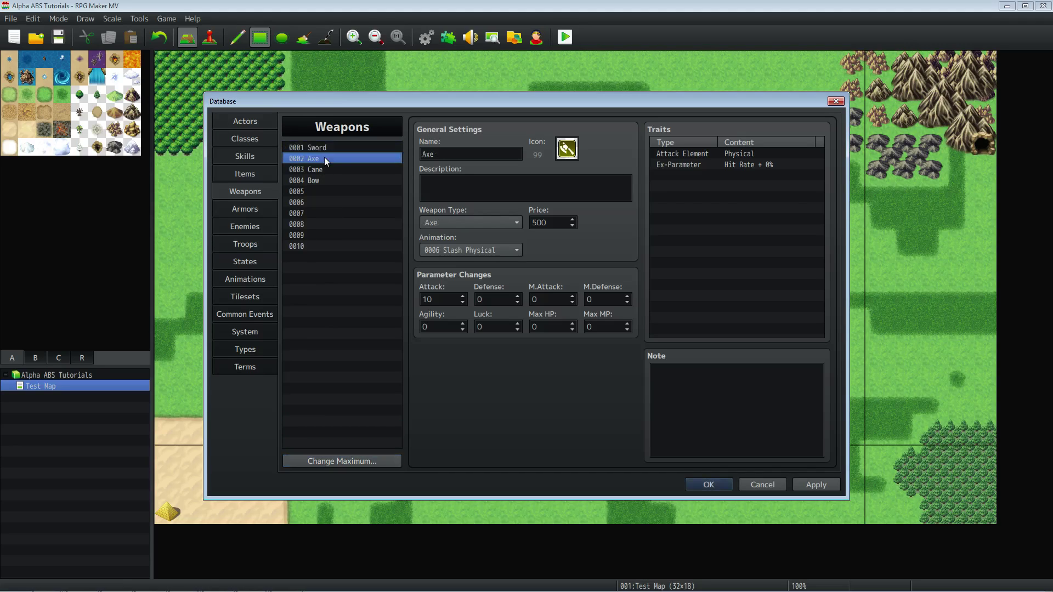
{"action": "left_click_drag", "start_coordinate": [328, 149], "coordinate": [316, 181]}
{"action": "right_click", "coordinate": [314, 179]}
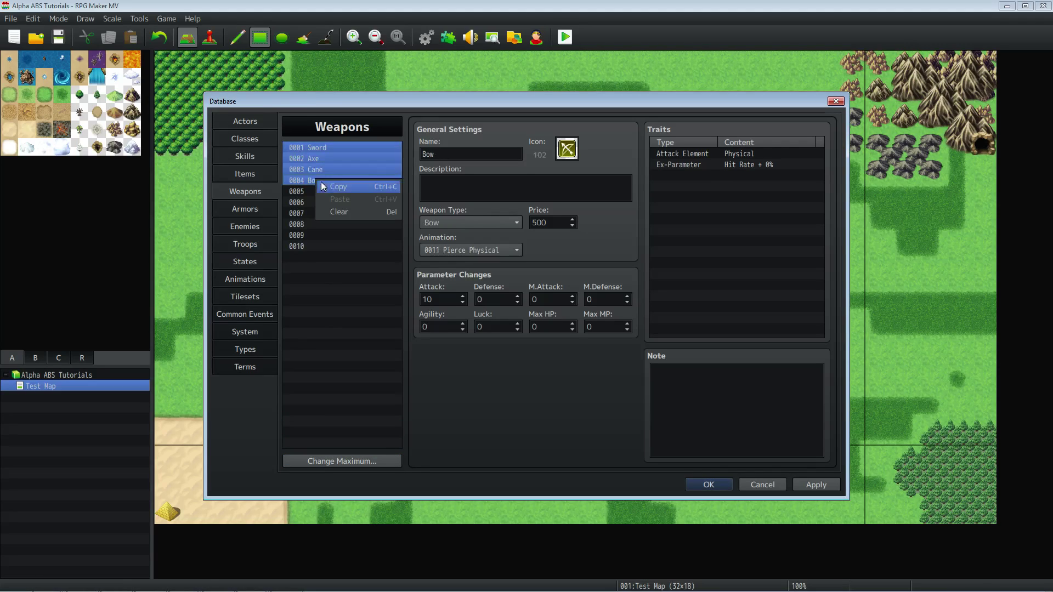
{"action": "left_click", "coordinate": [345, 213]}
{"action": "left_click", "coordinate": [340, 149]}
{"action": "double_click", "coordinate": [565, 148]}
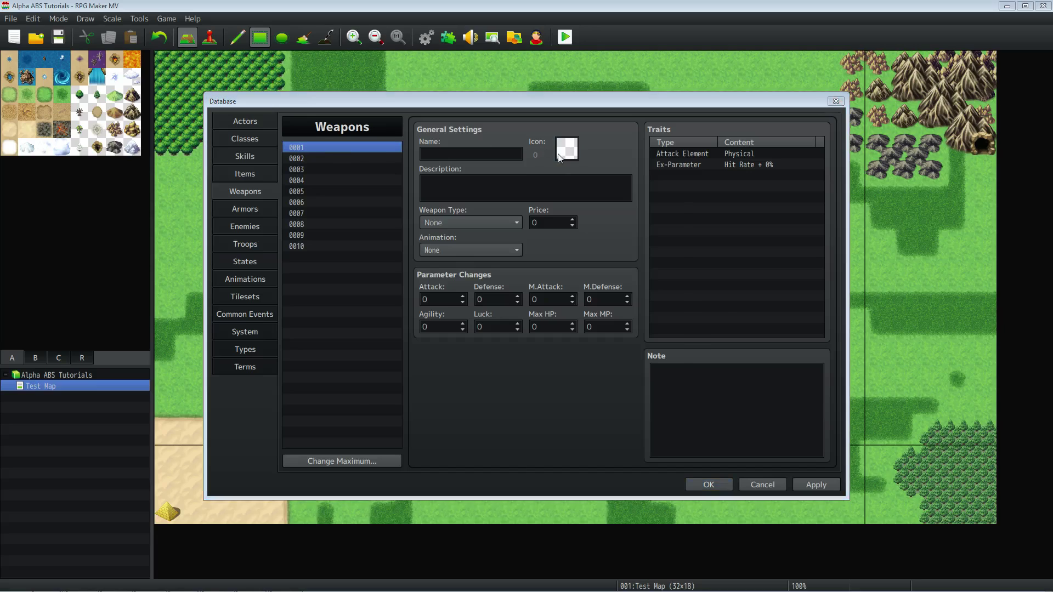
{"action": "mouse_move", "coordinate": [668, 204]}
{"action": "left_mouse_down"}
{"action": "mouse_move", "coordinate": [668, 377]}
{"action": "mouse_move", "coordinate": [667, 196]}
{"action": "left_mouse_up"}
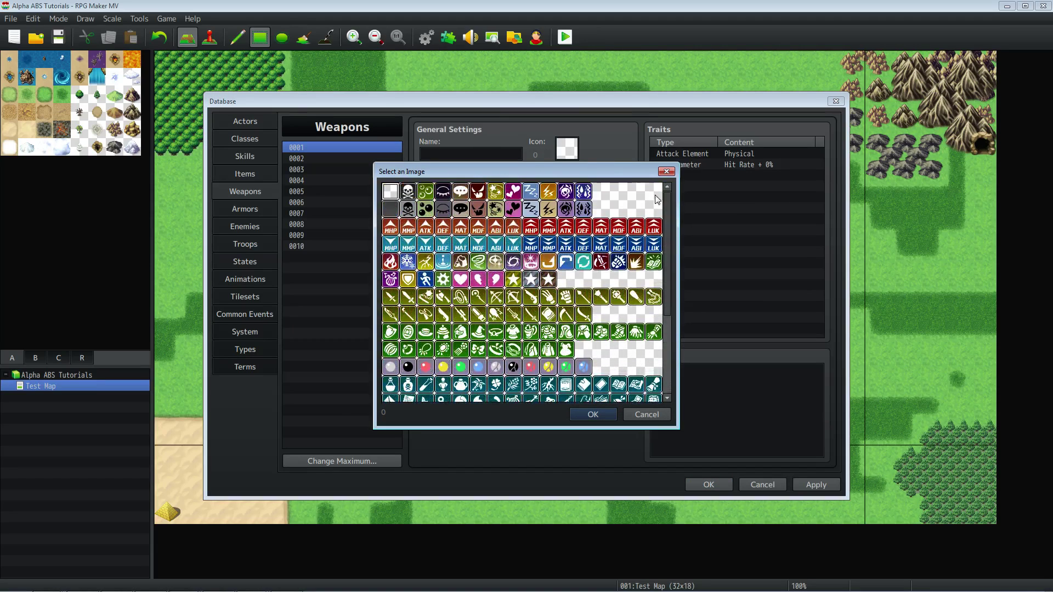
{"action": "left_click", "coordinate": [647, 415]}
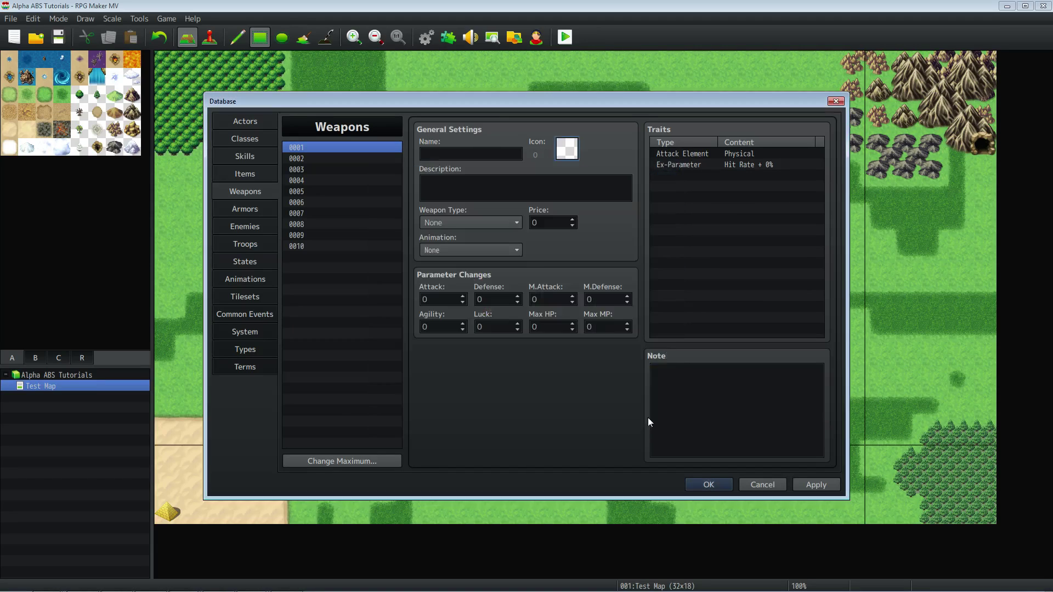
Give weapon 0001 the sword icon 97 and the name Start Blade.
{"action": "double_click", "coordinate": [565, 148]}
{"action": "scroll", "coordinate": [528, 311], "scroll_direction": "down", "scroll_amount": 3}
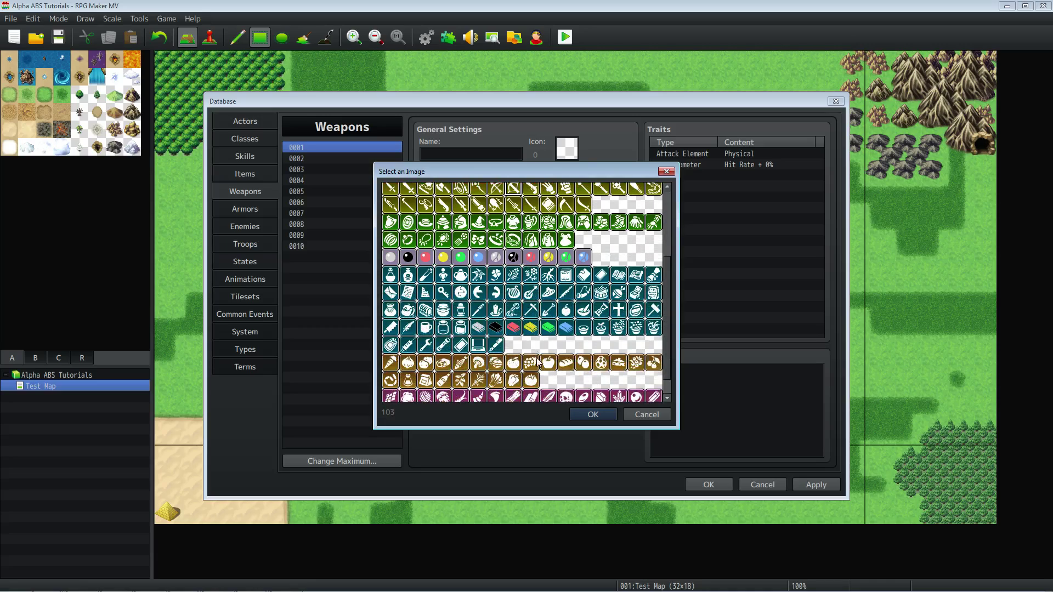
{"action": "scroll", "coordinate": [418, 312], "scroll_direction": "up", "scroll_amount": 6}
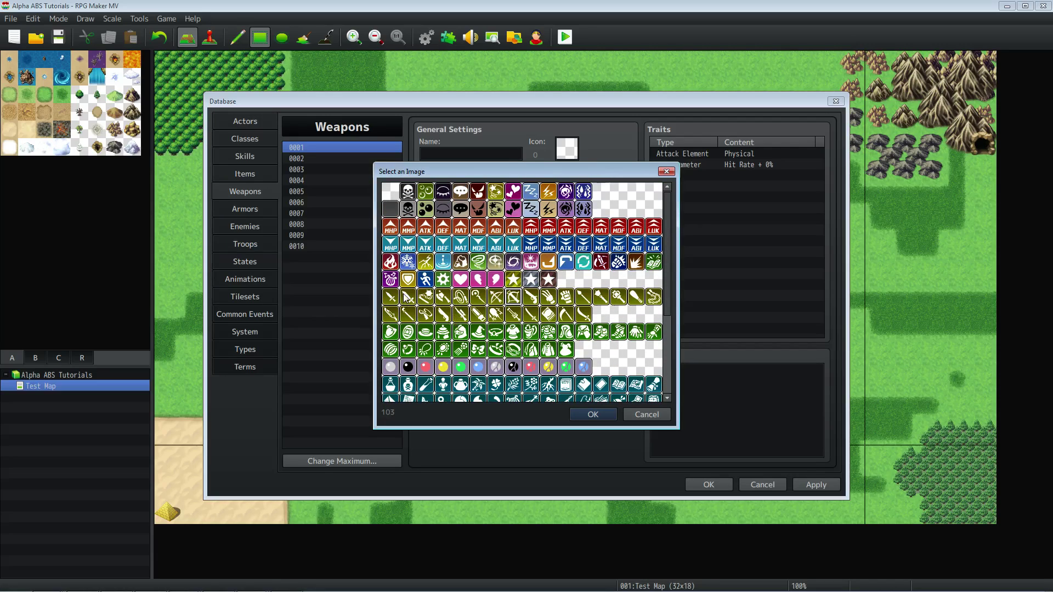
{"action": "double_click", "coordinate": [406, 296]}
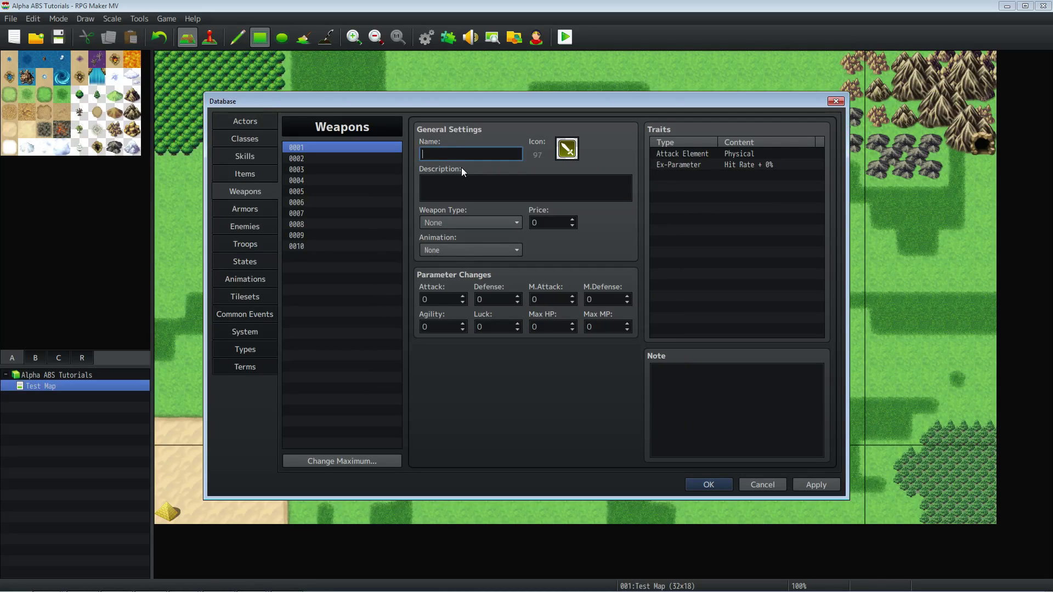
{"action": "type", "text": "Start Blade"}
Set the Start Blade's Attack parameter to 20 and apply the database changes.
{"action": "left_click", "coordinate": [452, 300]}
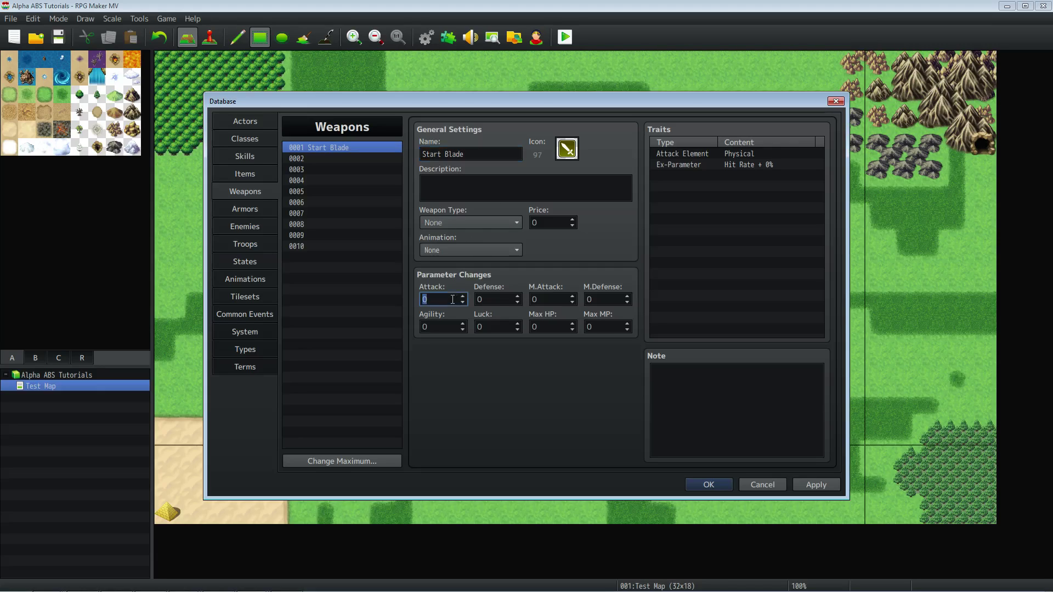
{"action": "type", "text": "20"}
{"action": "left_click", "coordinate": [703, 176]}
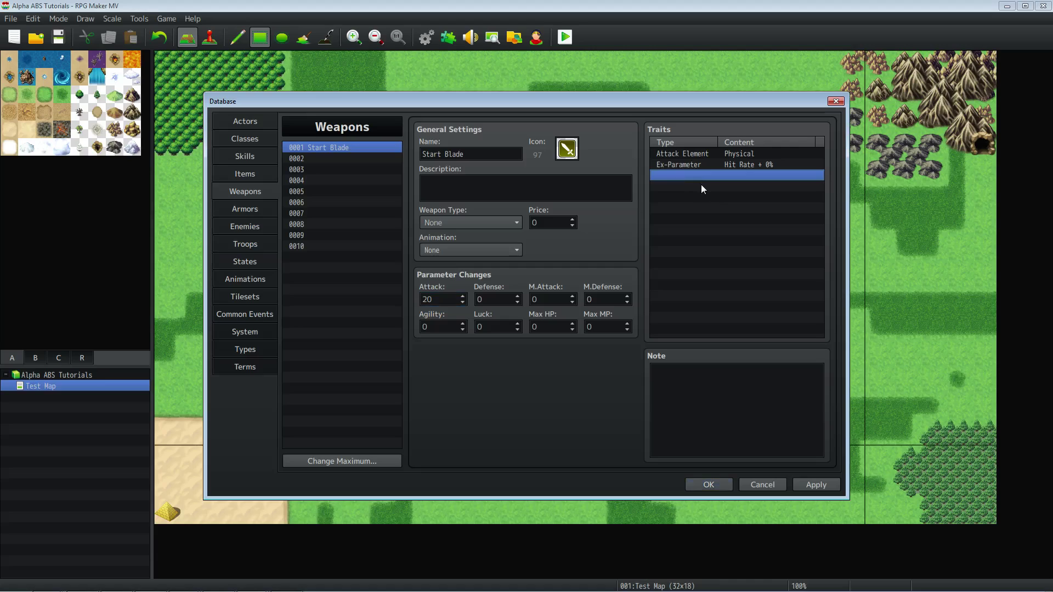
{"action": "left_click", "coordinate": [814, 484]}
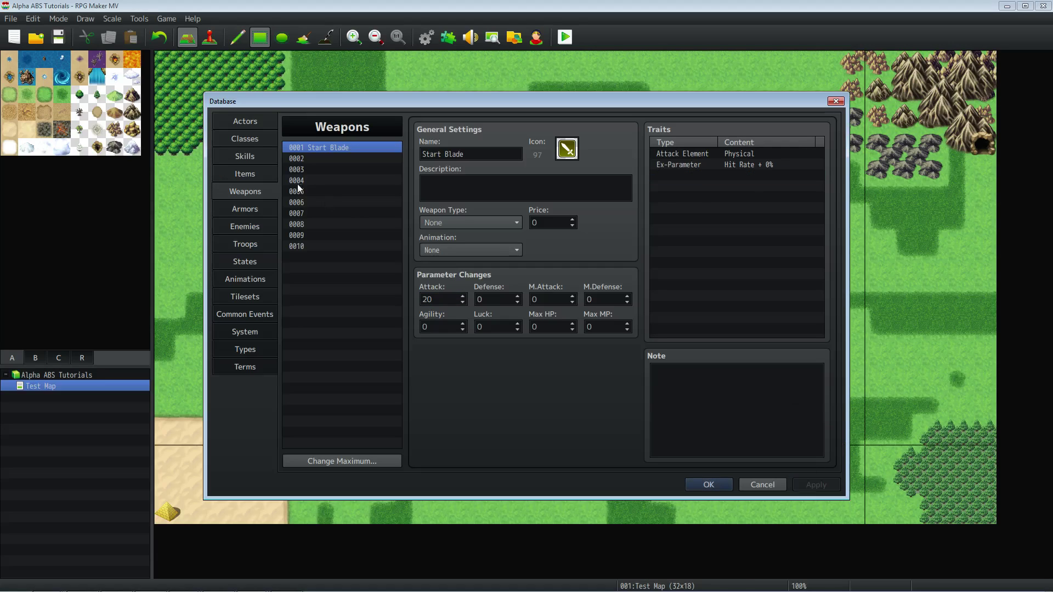
Review the Attack skill's note, examining the <reloadParam: attackSpeed> tag and its attackSpeed value.
{"action": "left_click", "coordinate": [245, 121]}
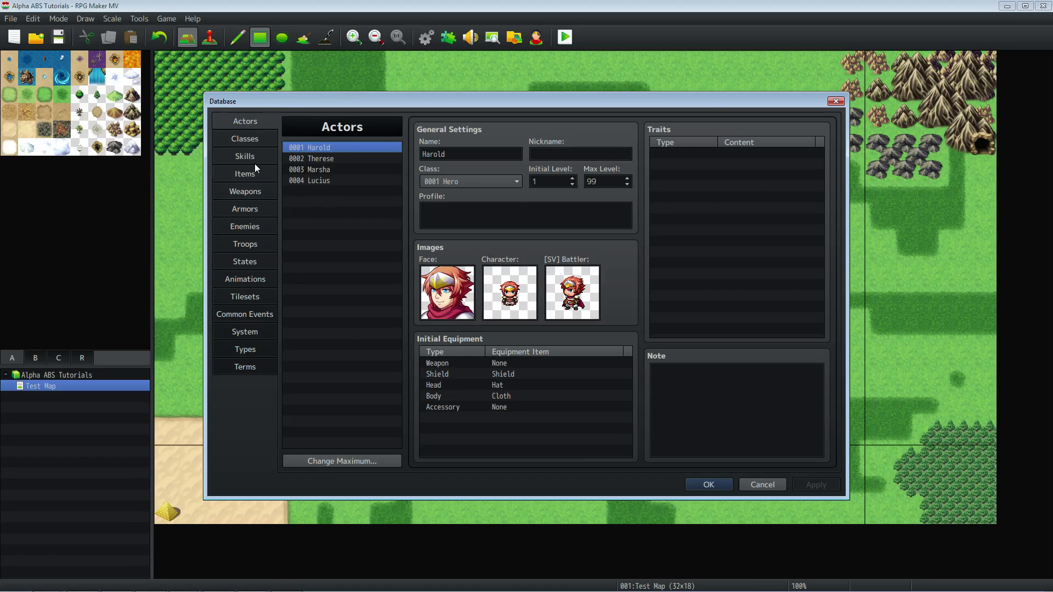
{"action": "left_click", "coordinate": [255, 162]}
{"action": "left_click", "coordinate": [691, 400]}
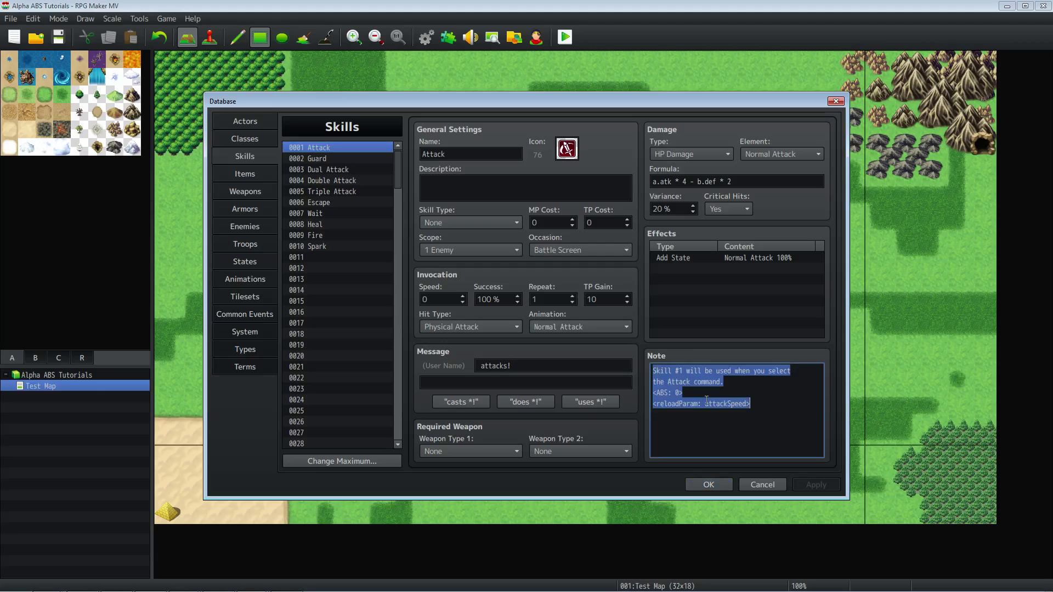
{"action": "left_click", "coordinate": [692, 400]}
{"action": "key", "text": "ctrl+shift+Right"}
{"action": "left_click_drag", "start_coordinate": [695, 400], "coordinate": [651, 403]}
{"action": "left_click", "coordinate": [652, 403]}
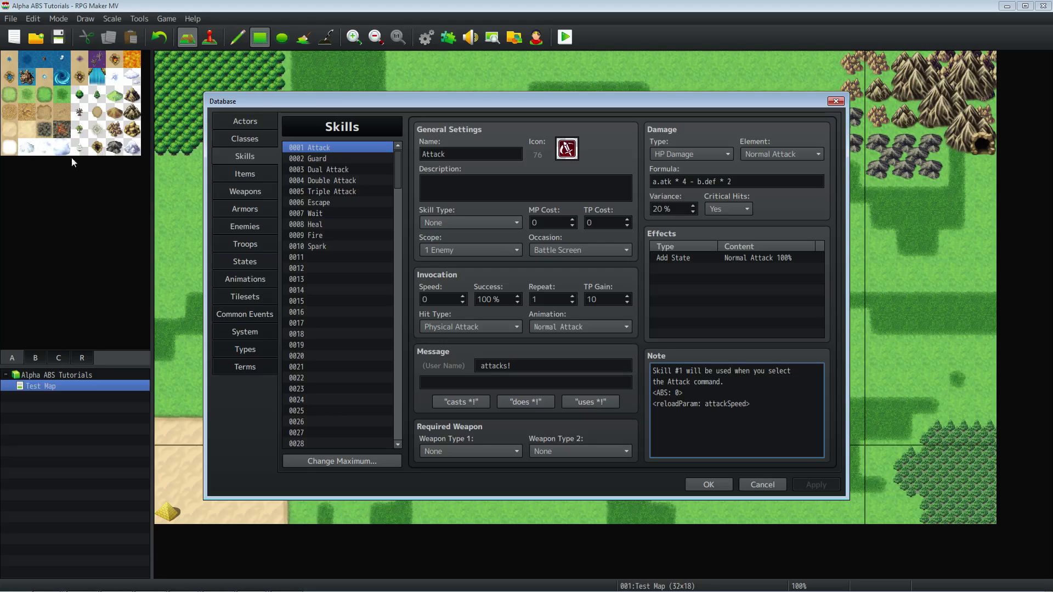
{"action": "left_click_drag", "start_coordinate": [754, 403], "coordinate": [707, 404]}
Add an Attack Speed trait with value 180 to the Start Blade weapon.
{"action": "left_click", "coordinate": [241, 191]}
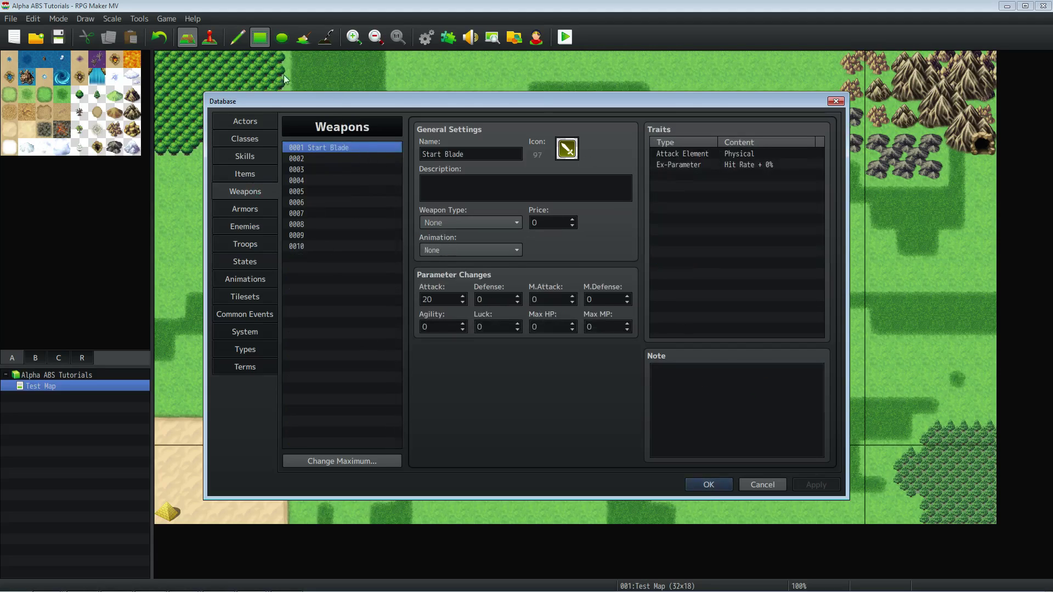
{"action": "left_click", "coordinate": [689, 176]}
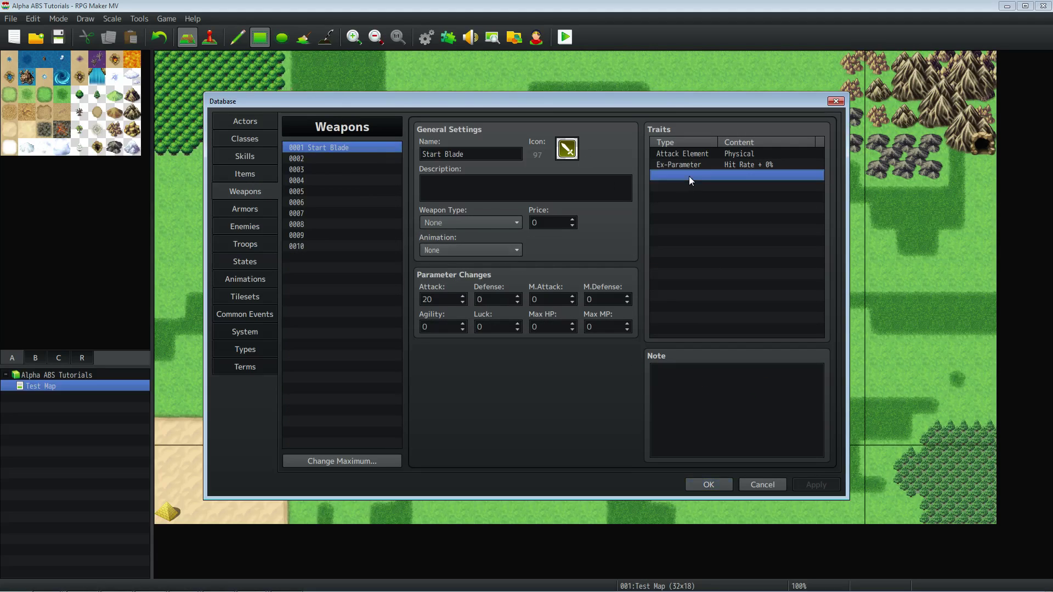
{"action": "right_click", "coordinate": [686, 173]}
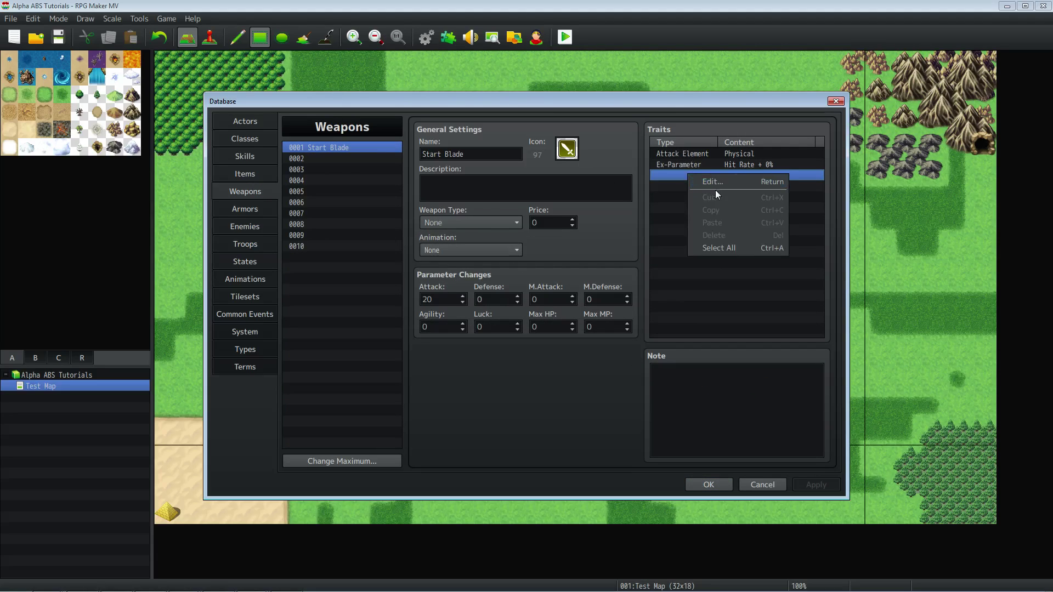
{"action": "left_click", "coordinate": [707, 182]}
{"action": "left_click", "coordinate": [716, 156]}
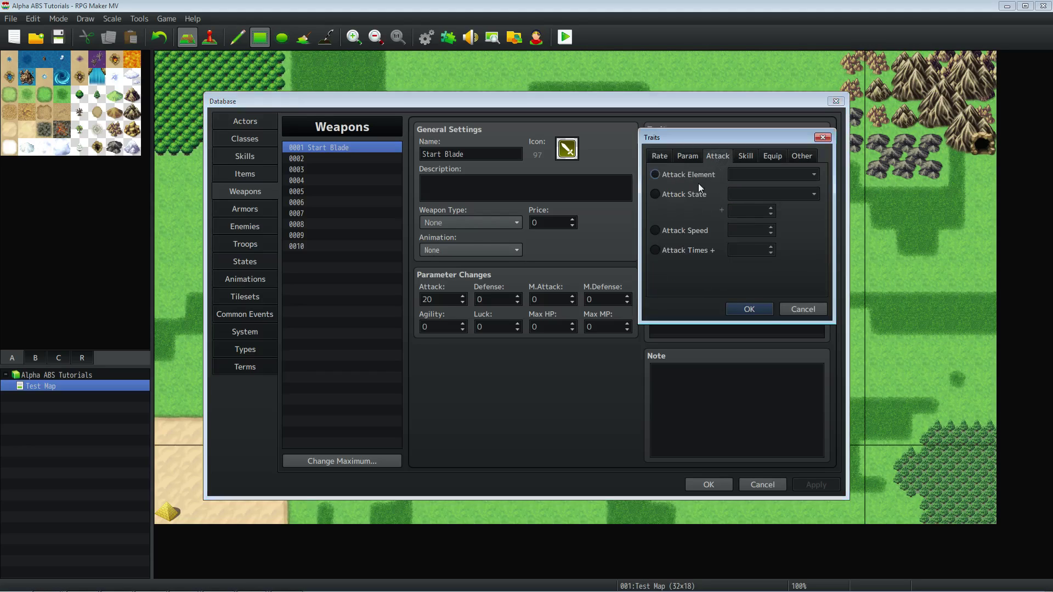
{"action": "left_click", "coordinate": [686, 232]}
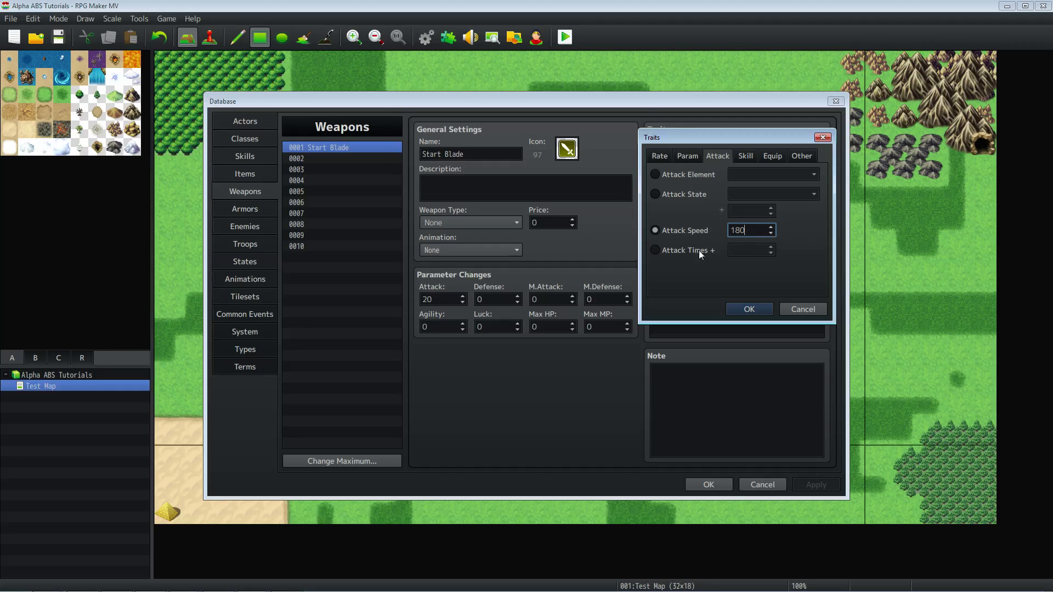
{"action": "left_click", "coordinate": [748, 308]}
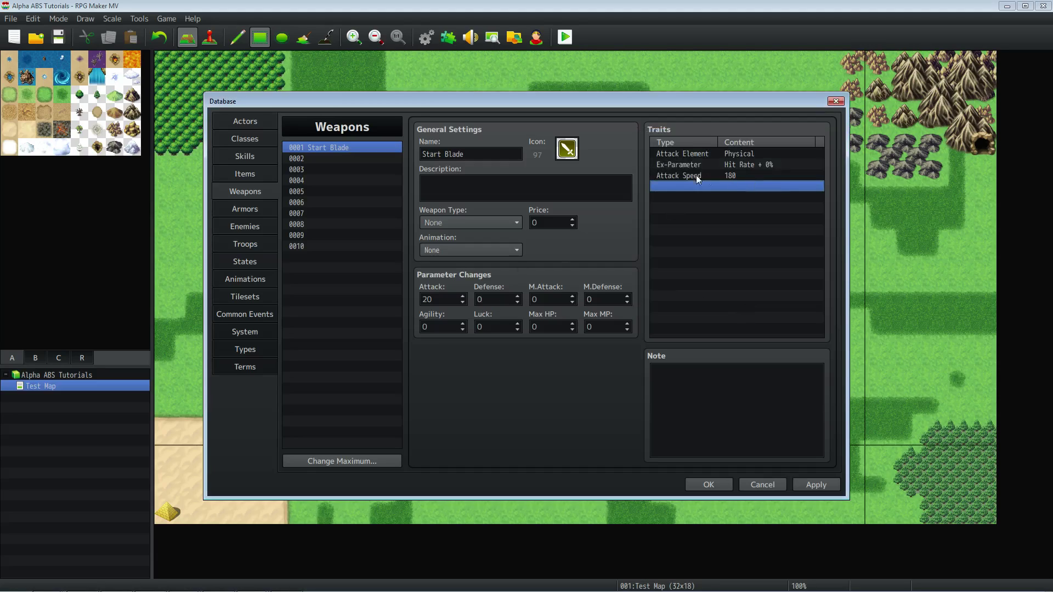
Rename weapon 0001 as Starting Blade, and check its Attack parameter and Attack Speed trait.
{"action": "left_click", "coordinate": [321, 147]}
{"action": "triple_click", "coordinate": [442, 154]}
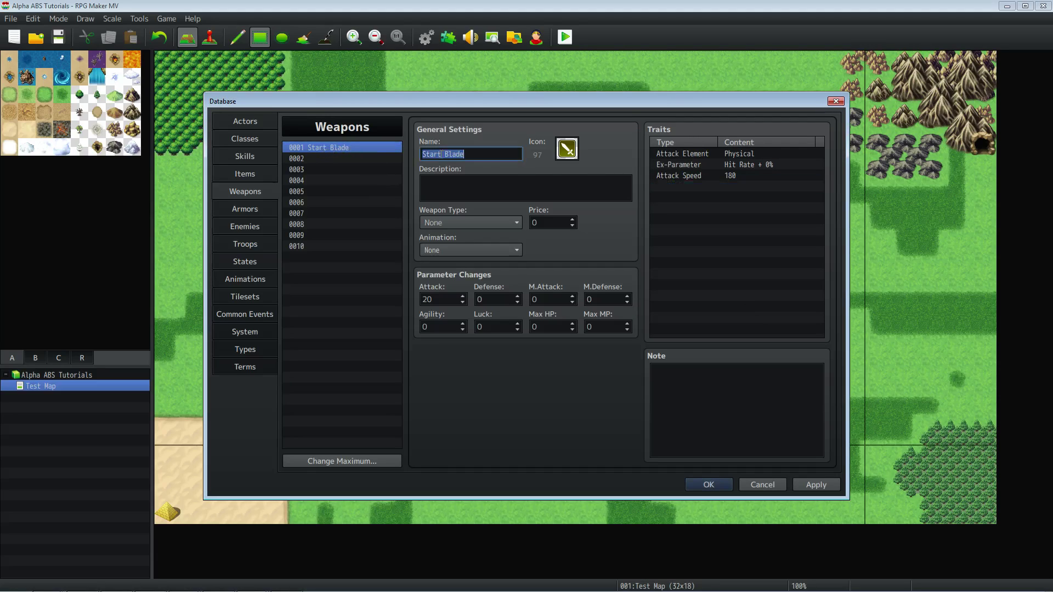
{"action": "left_click", "coordinate": [443, 153]}
{"action": "type", "text": "ing"}
{"action": "left_click", "coordinate": [450, 302]}
{"action": "left_click", "coordinate": [714, 177]}
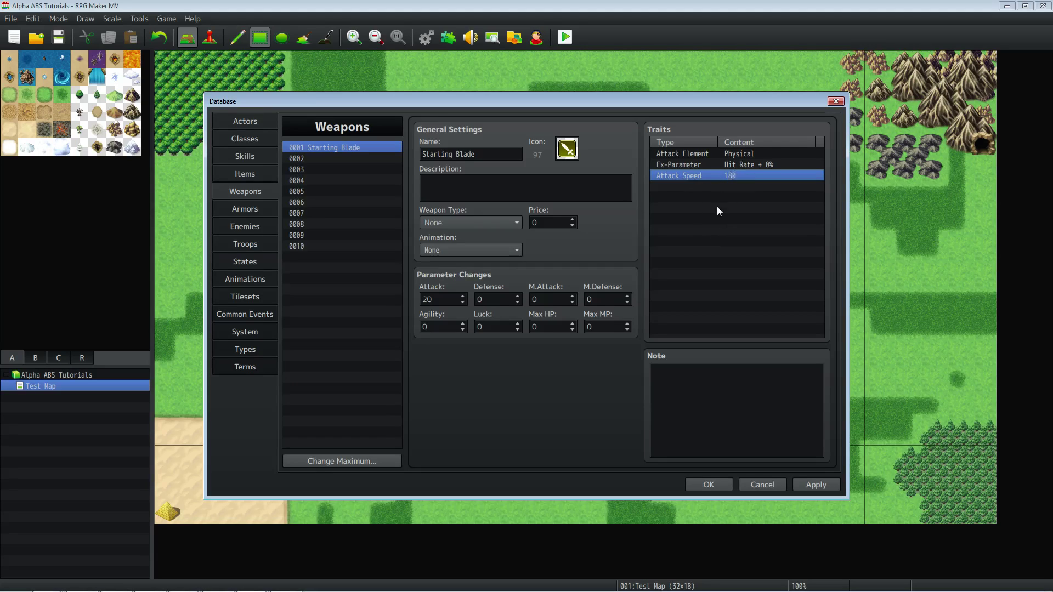
Try to assign a weapon to the initial equipment of actor 0001.
{"action": "key", "text": "Home"}
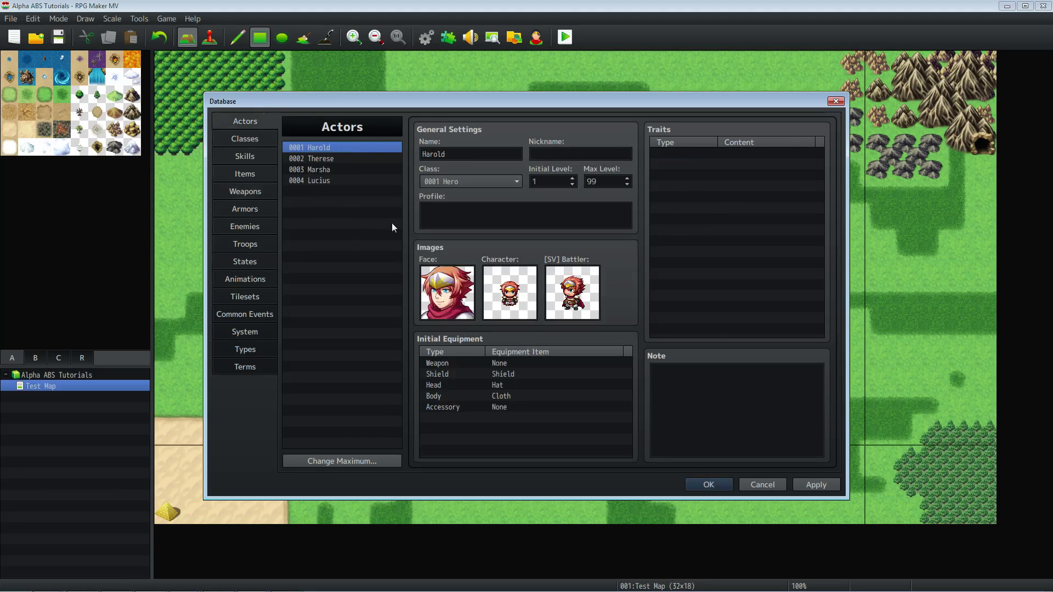
{"action": "double_click", "coordinate": [502, 364]}
{"action": "left_click", "coordinate": [495, 400]}
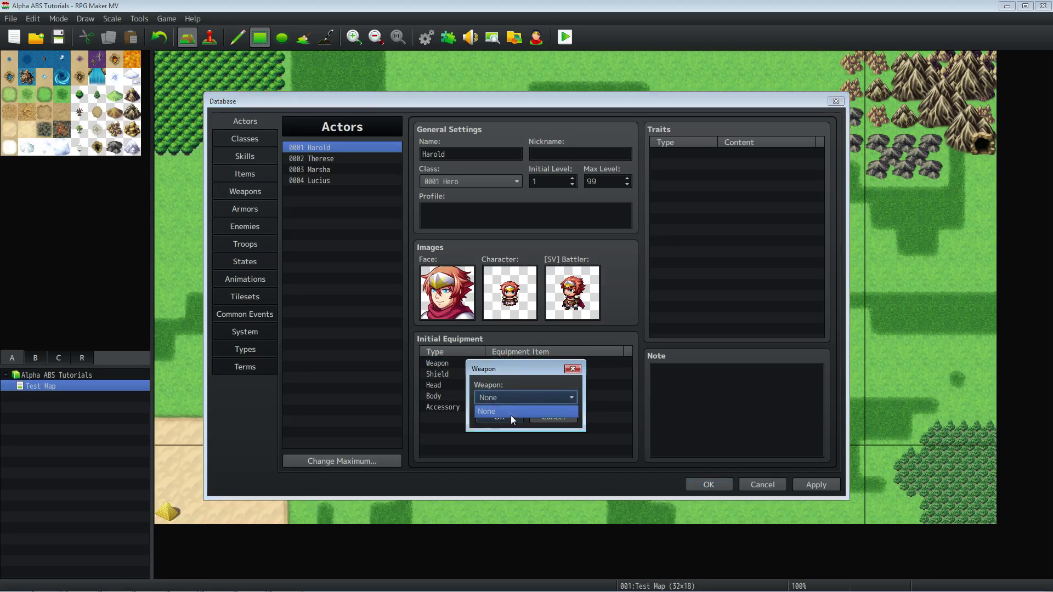
{"action": "left_click", "coordinate": [510, 400]}
{"action": "key", "text": "Return"}
Check which class actor 0001 uses and examine the Equip Weapon trait of the Hero class.
{"action": "left_click", "coordinate": [256, 139]}
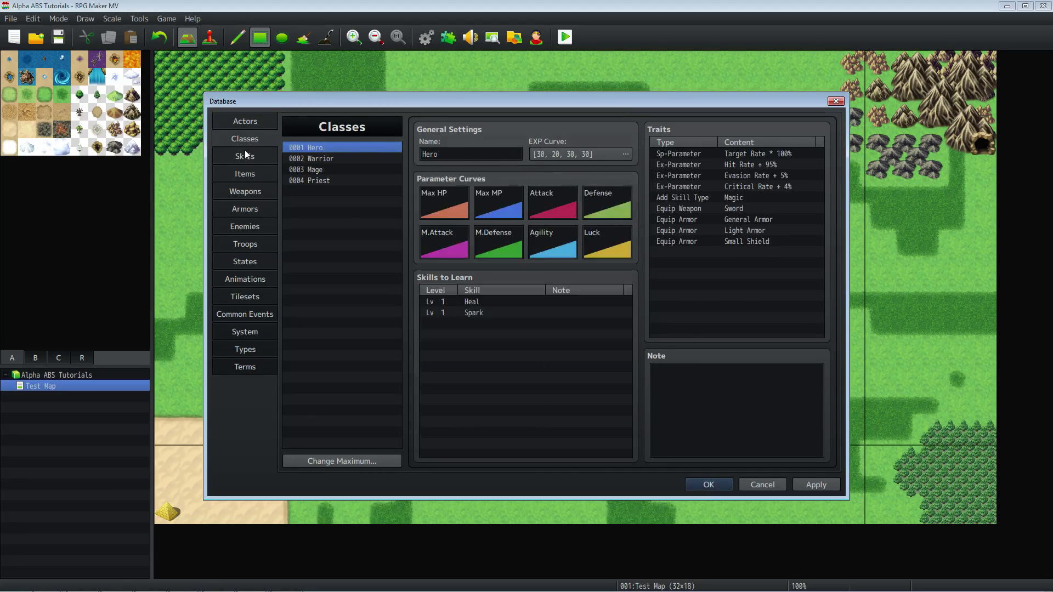
{"action": "left_click", "coordinate": [246, 121]}
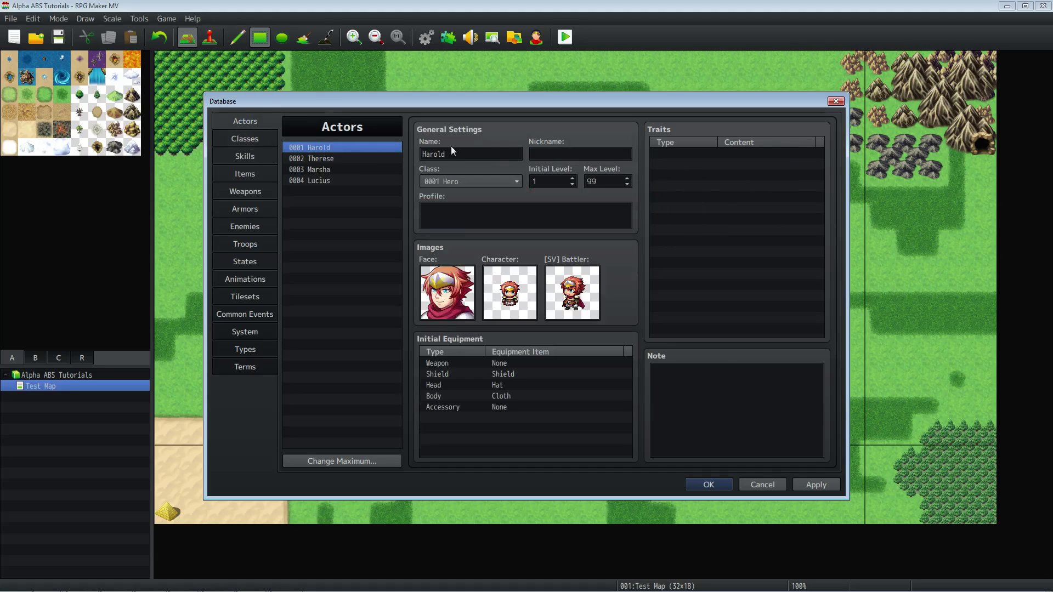
{"action": "left_click", "coordinate": [474, 180]}
{"action": "left_click", "coordinate": [474, 179]}
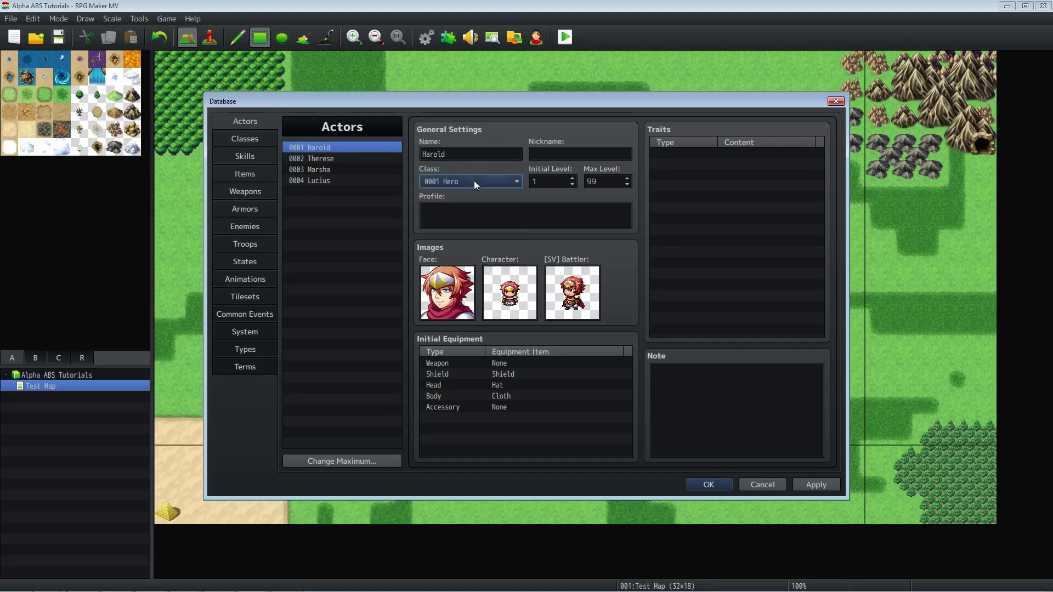
{"action": "left_click", "coordinate": [249, 137]}
{"action": "left_click", "coordinate": [710, 252]}
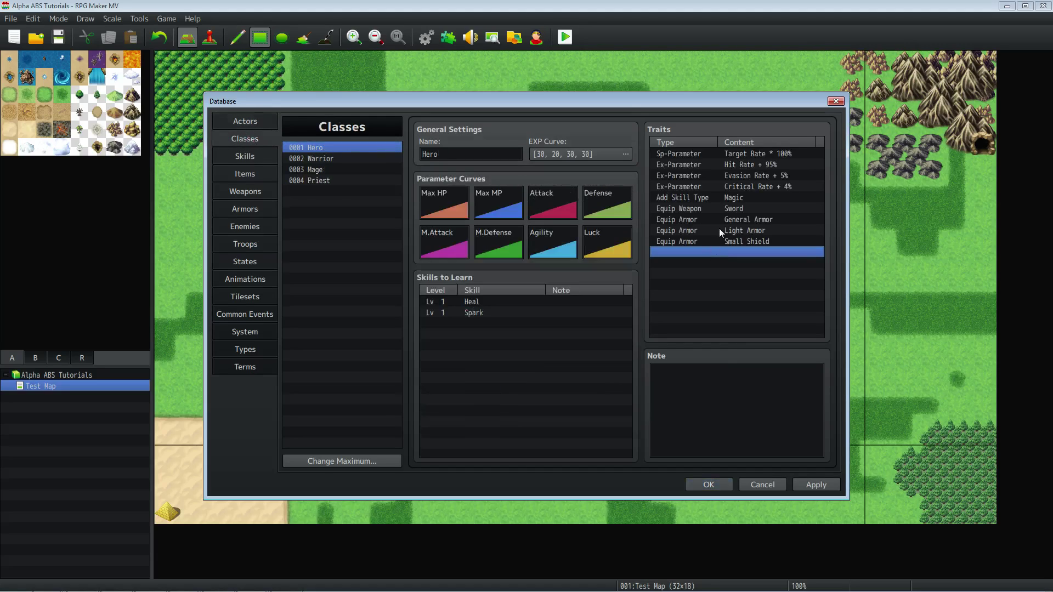
{"action": "left_click", "coordinate": [720, 208]}
Set the Starting Blade's weapon type to Sword.
{"action": "left_click", "coordinate": [252, 192]}
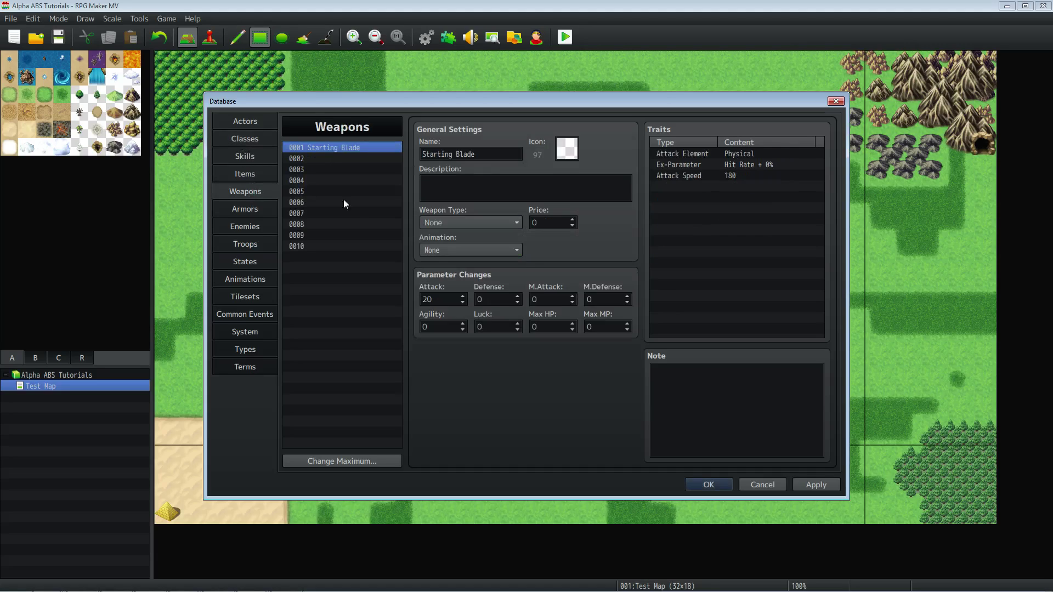
{"action": "left_click", "coordinate": [431, 225]}
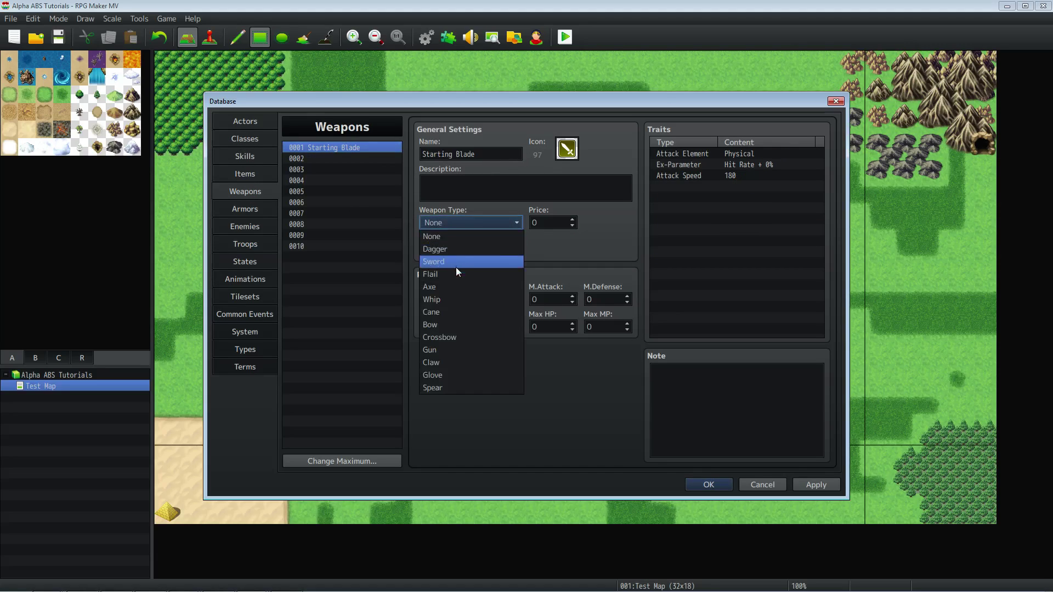
{"action": "left_click", "coordinate": [455, 264]}
Equip actor 0001 with the Starting Blade as initial weapon and set the initial shield to None.
{"action": "left_click", "coordinate": [257, 123]}
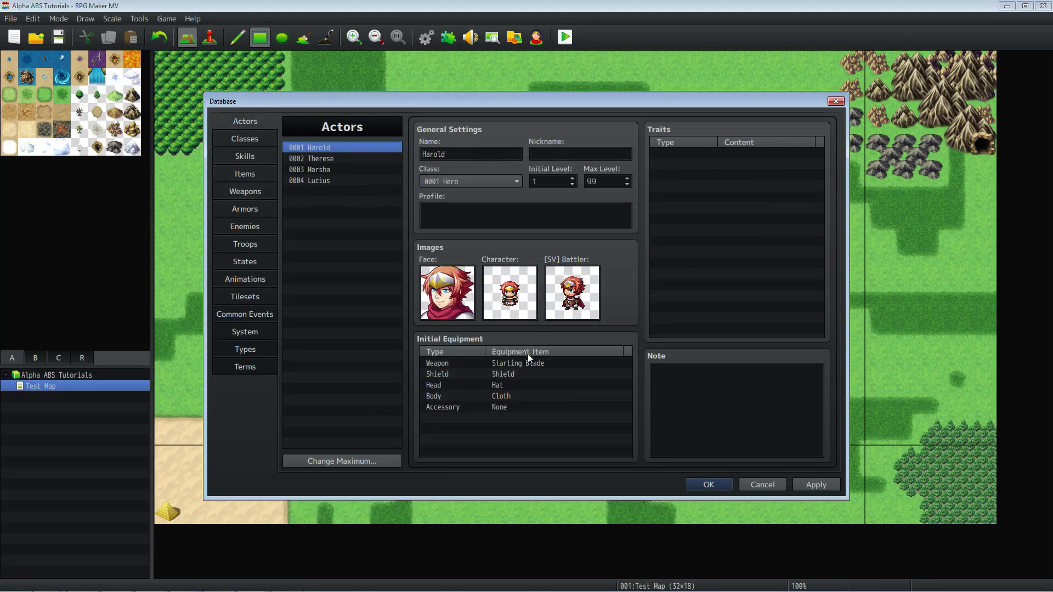
{"action": "left_click", "coordinate": [512, 362]}
{"action": "double_click", "coordinate": [517, 363]}
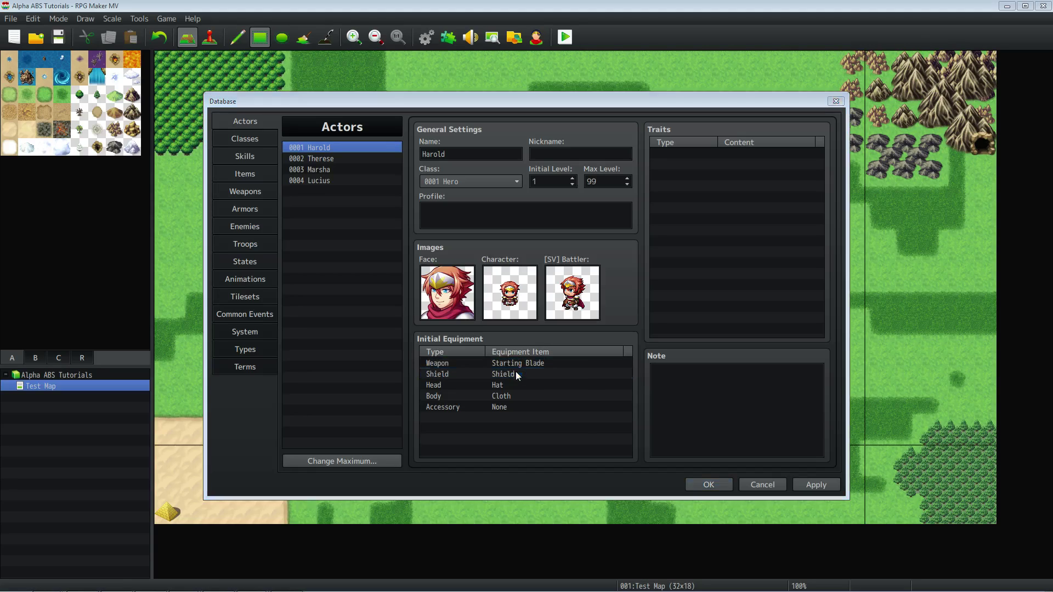
{"action": "left_click", "coordinate": [507, 394]}
{"action": "left_click", "coordinate": [501, 408]}
{"action": "left_click", "coordinate": [493, 413]}
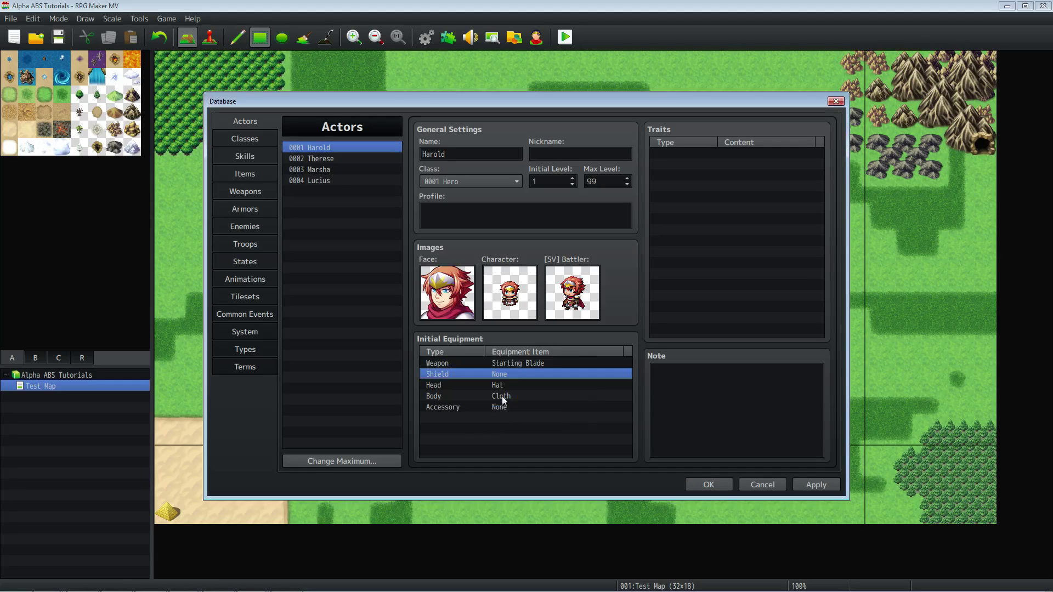
Set actor 0001's initial head and body equipment to None and save the database changes.
{"action": "double_click", "coordinate": [505, 385]}
{"action": "left_click", "coordinate": [508, 397]}
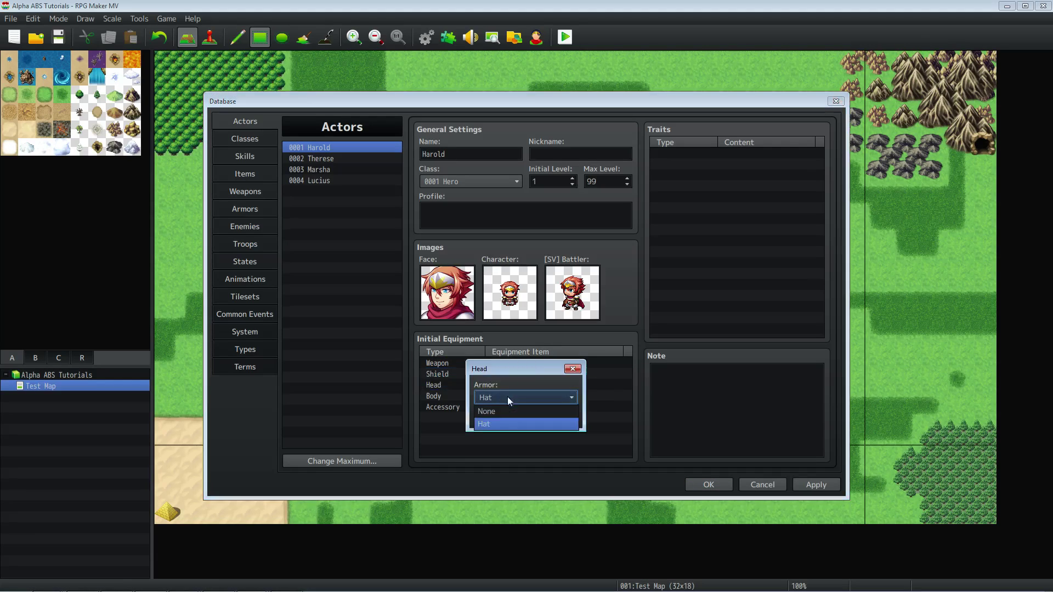
{"action": "left_click", "coordinate": [503, 408]}
{"action": "left_click", "coordinate": [501, 412]}
{"action": "double_click", "coordinate": [505, 396]}
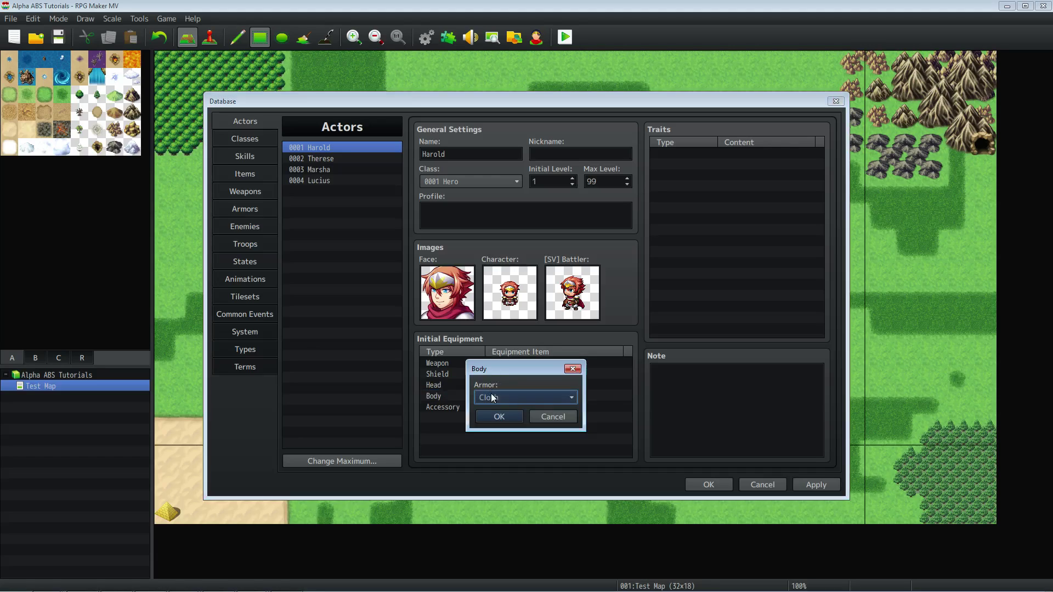
{"action": "left_click", "coordinate": [508, 395]}
{"action": "left_click", "coordinate": [493, 405]}
{"action": "left_click", "coordinate": [493, 412]}
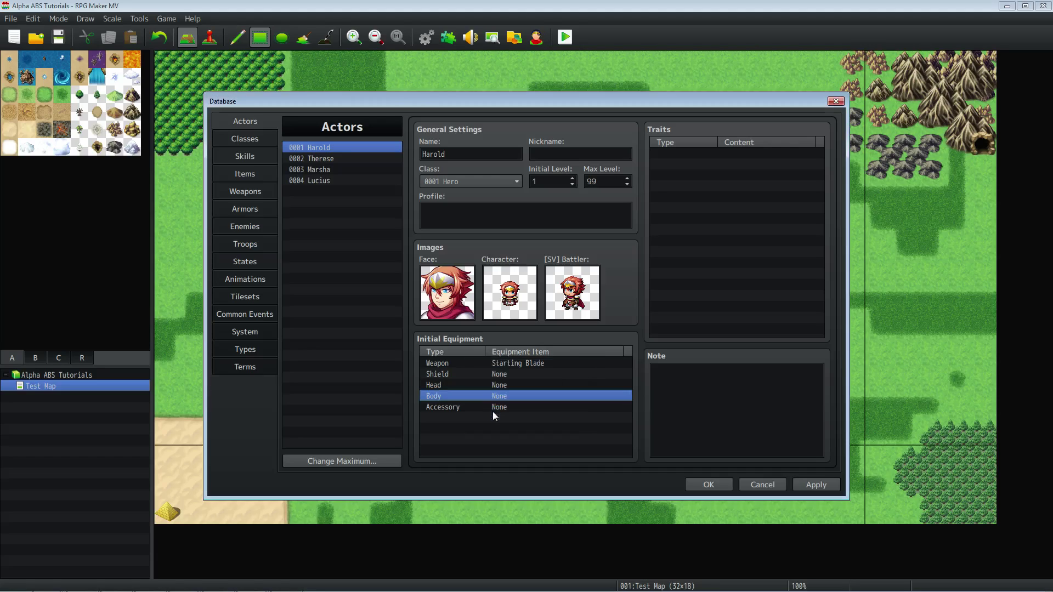
{"action": "left_click", "coordinate": [705, 484]}
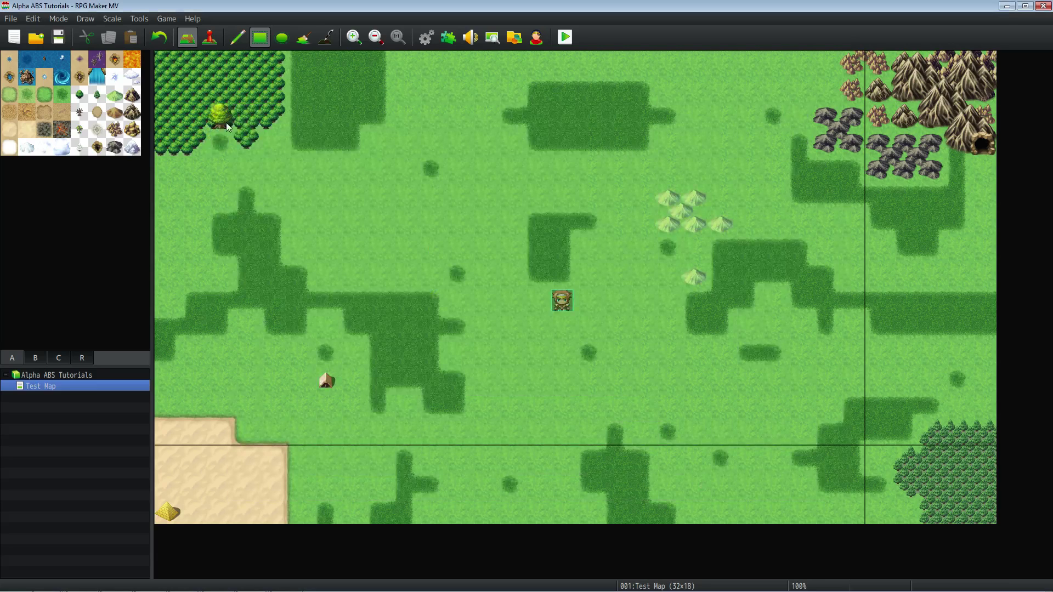
Check the project's plugin settings and start a playtest.
{"action": "left_click", "coordinate": [448, 37]}
{"action": "left_click", "coordinate": [611, 453]}
{"action": "left_click", "coordinate": [565, 38]}
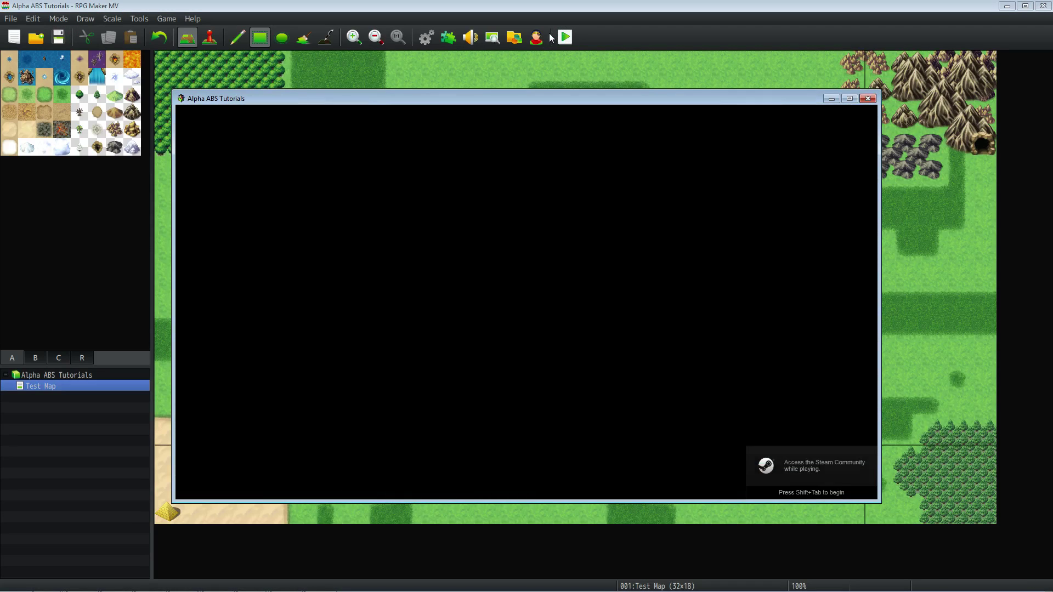
Move the party briefly, check the first party member's equipment in the in-game menu, and return to the map.
{"action": "key", "text": "Up"}
{"action": "key", "text": "Left"}
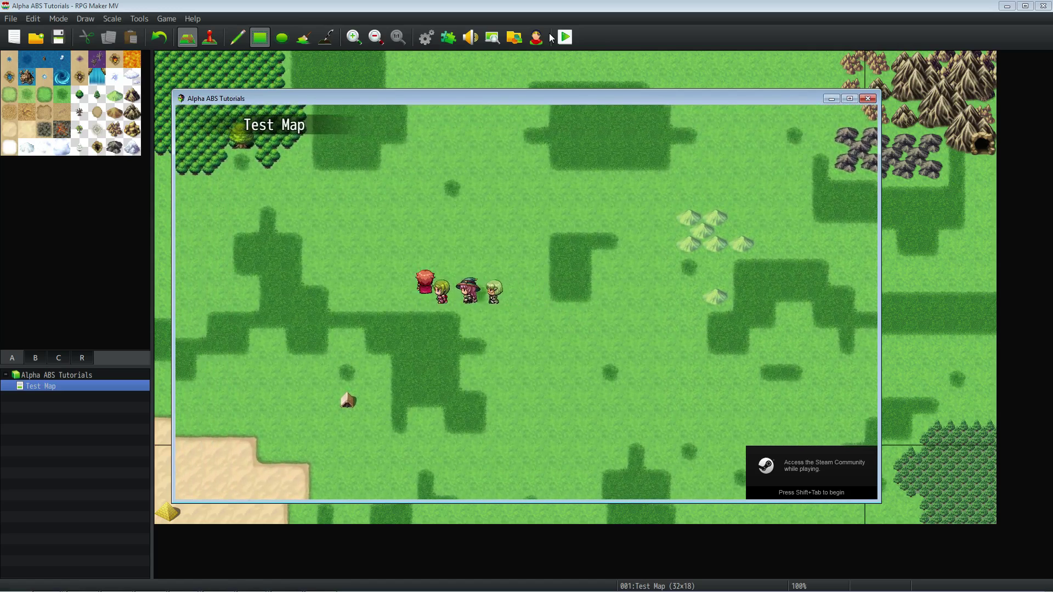
{"action": "key", "text": "Up"}
{"action": "key", "text": "Down"}
{"action": "key", "text": "Escape"}
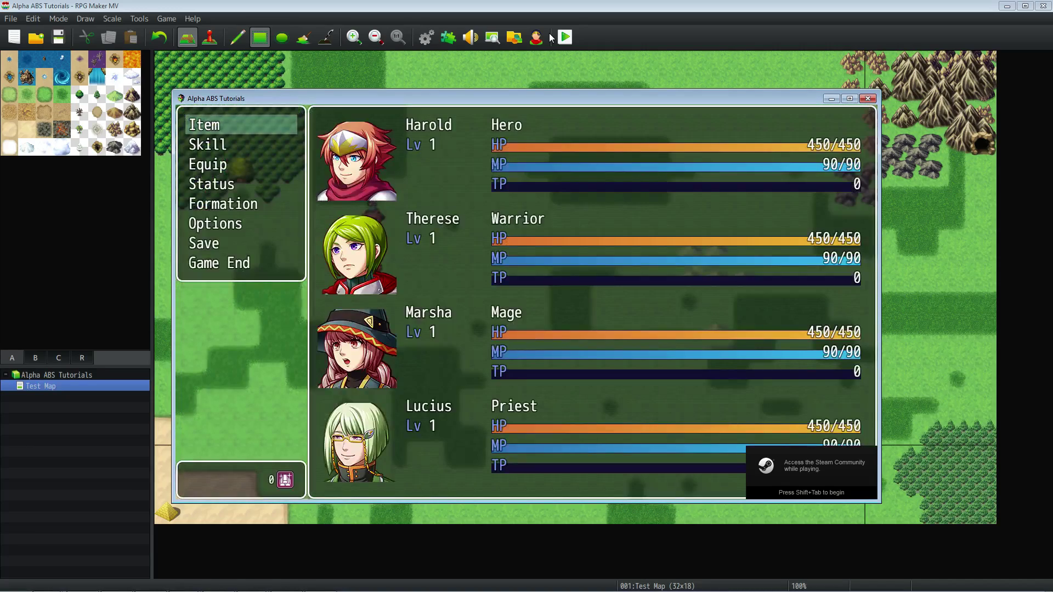
{"action": "key", "text": "Down"}
{"action": "key", "text": "Down"}
{"action": "key", "text": "Return"}
{"action": "key", "text": "Return"}
{"action": "key", "text": "Escape"}
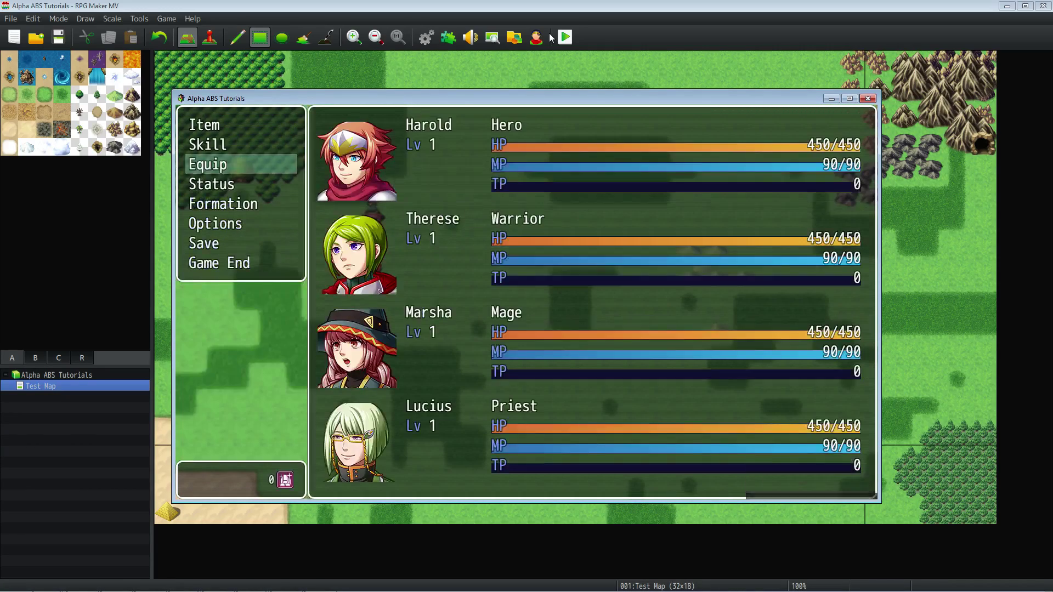
{"action": "key", "text": "Escape"}
Walk the party around Test Map in all directions to test movement in the game.
{"action": "key", "text": "Down"}
{"action": "key", "text": "Right"}
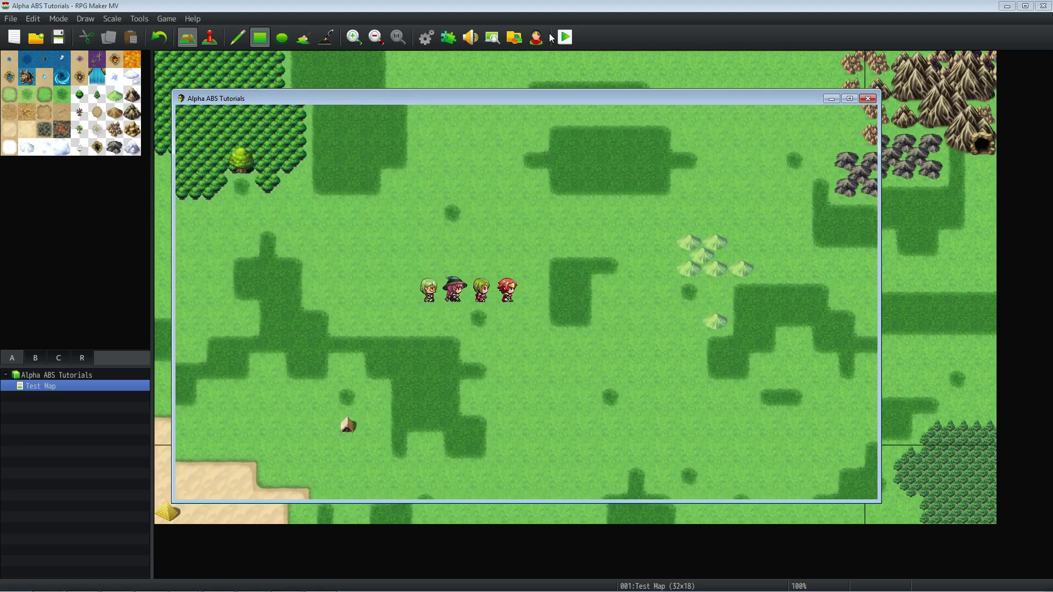
{"action": "key", "text": "Down"}
{"action": "key", "text": "Down"}
{"action": "key", "text": "Left"}
{"action": "key", "text": "Up"}
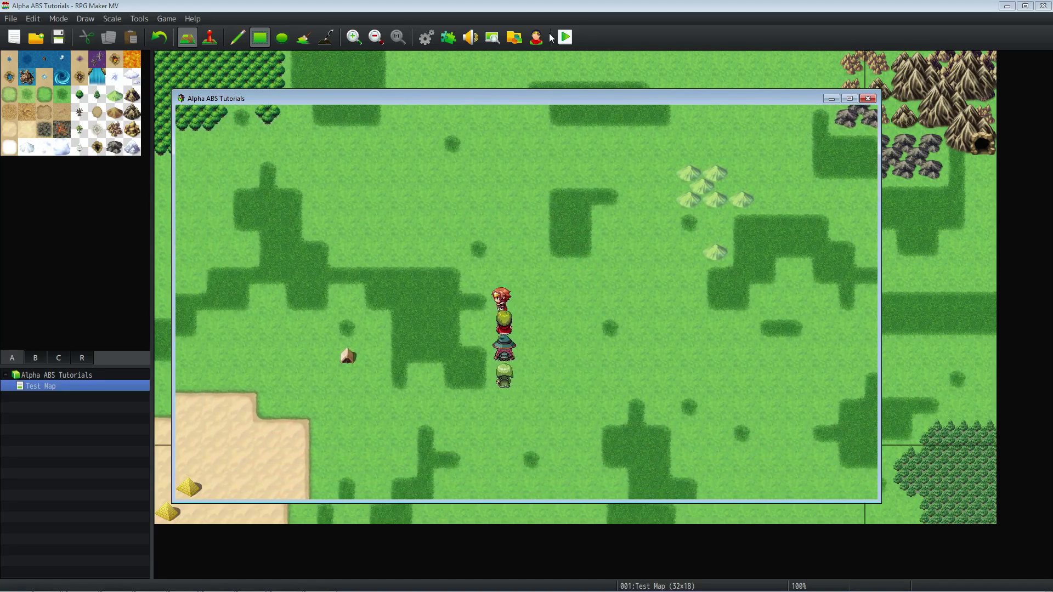
{"action": "key", "text": "Left"}
{"action": "key", "text": "Up"}
{"action": "key", "text": "Up"}
{"action": "key", "text": "Right"}
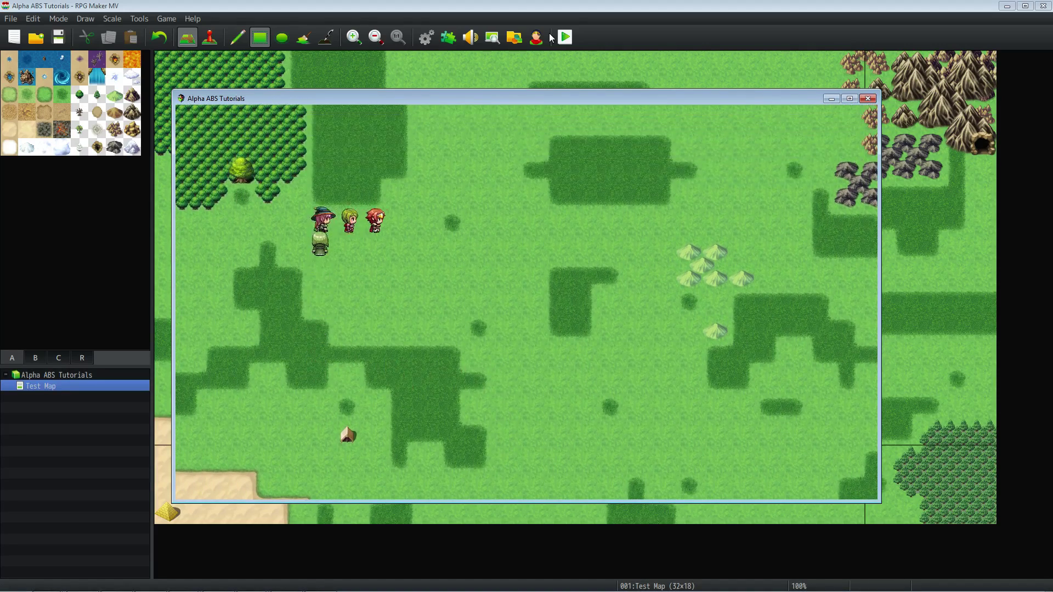
{"action": "key", "text": "Down"}
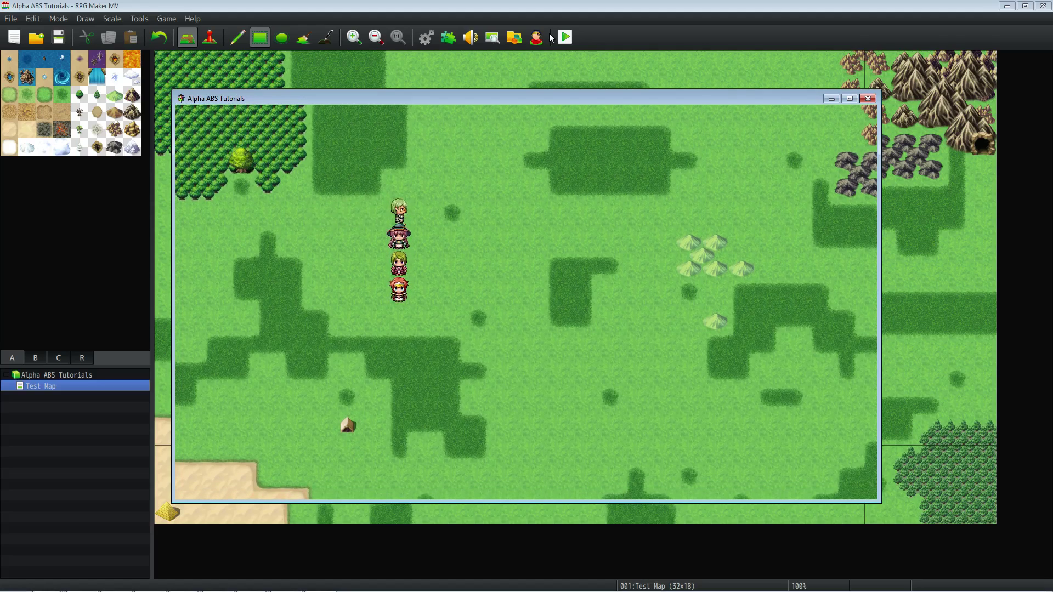